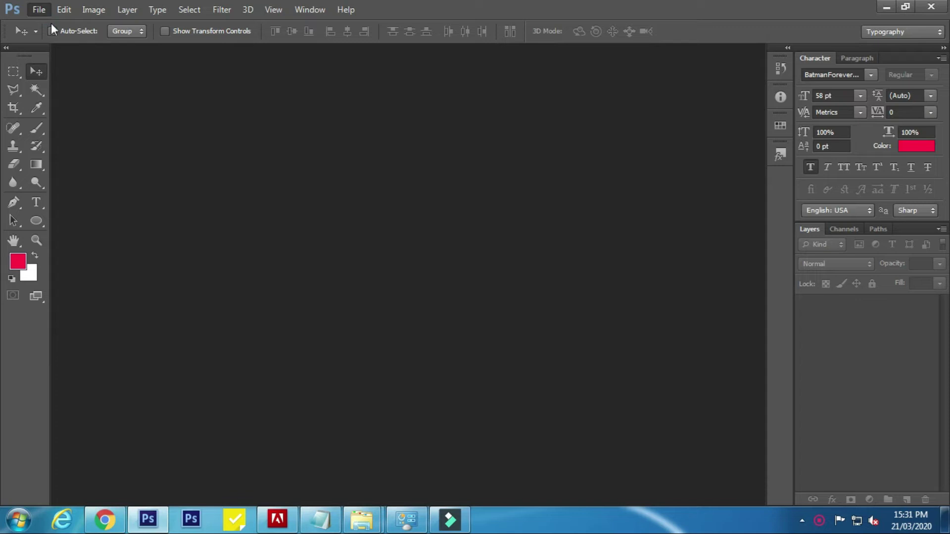
# - Start a new blank document with Ctrl+N
pyautogui.hotkey('ctrl', 'n')
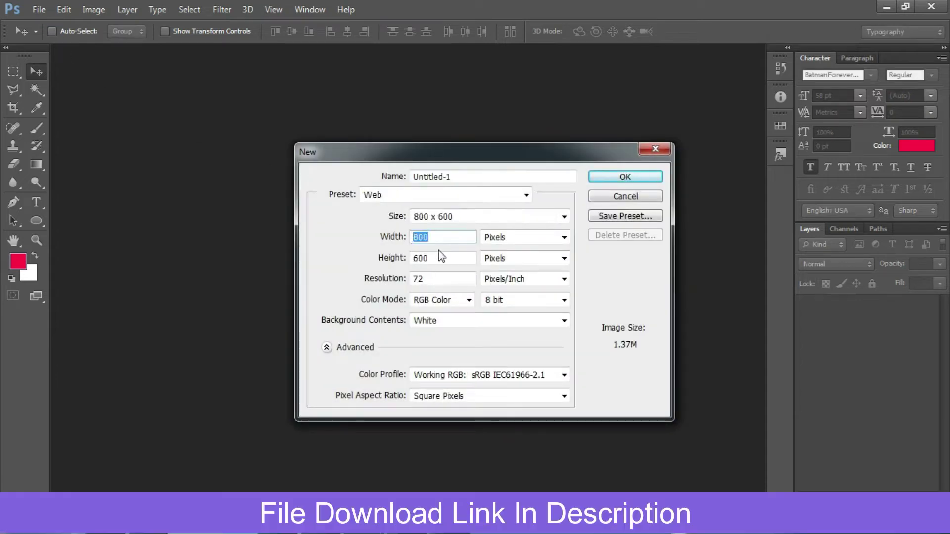
# - Create a 1200 × 800 px, 300 ppi document and unlock its background as Layer 0
pyautogui.write('1200')
pyautogui.doubleClick(443, 257)
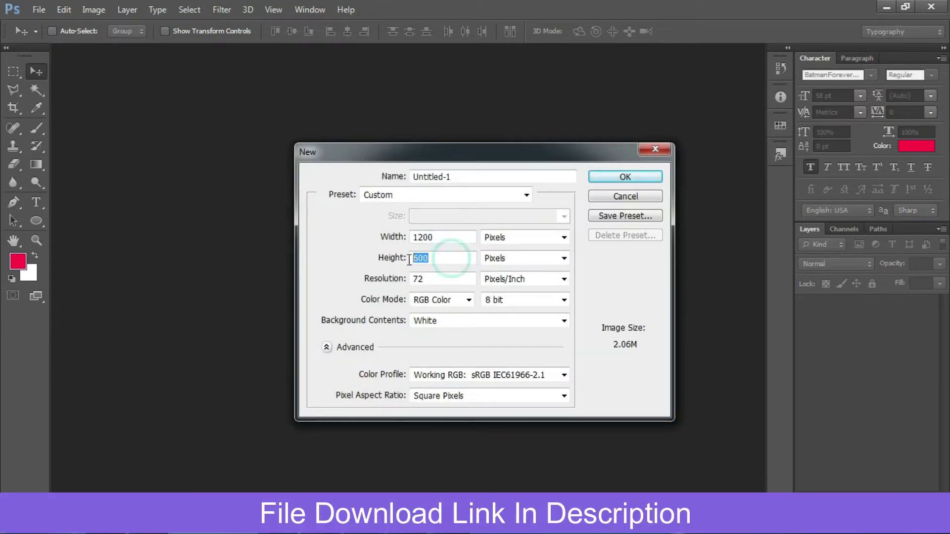
pyautogui.write('800')
pyautogui.press('Tab')
pyautogui.write('300')
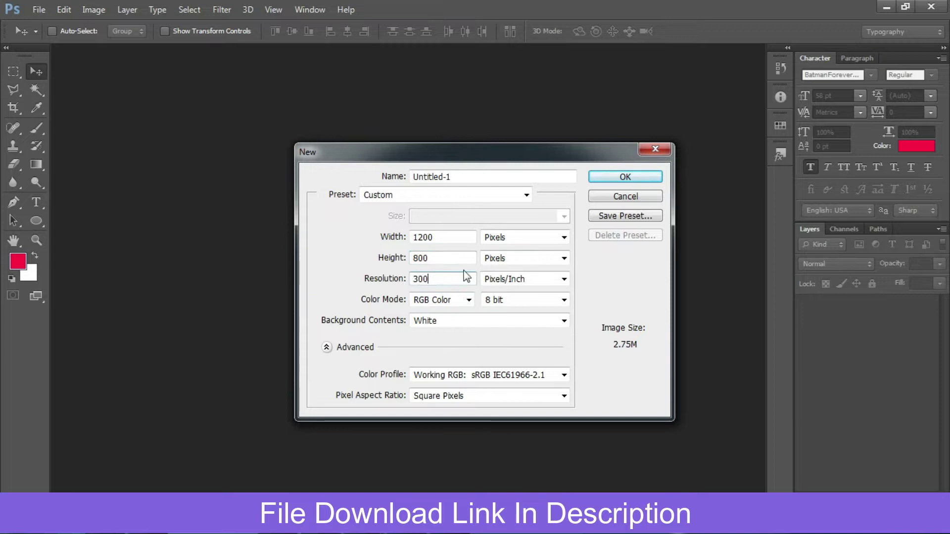
pyautogui.click(626, 177)
pyautogui.doubleClick(905, 305)
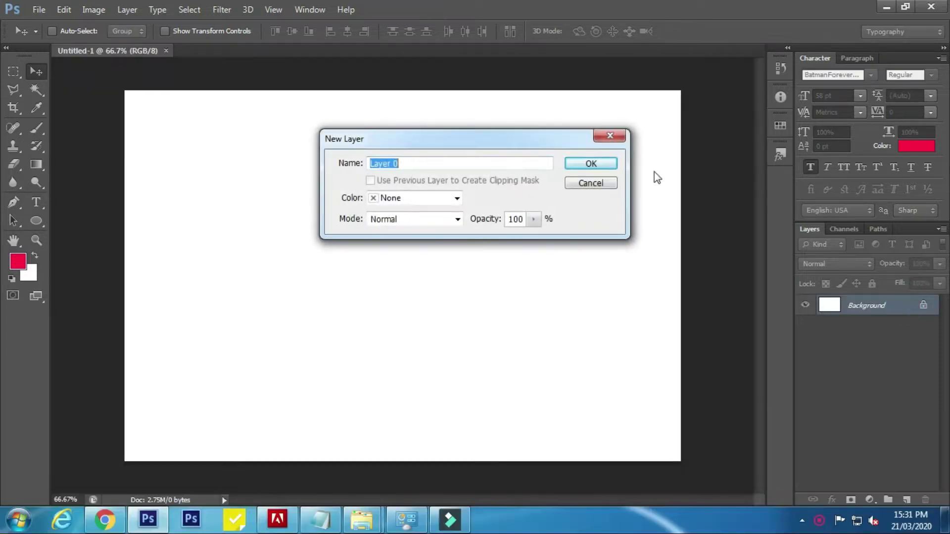
pyautogui.click(596, 165)
# - Place carbon-fiber image 12 from the images folder at canvas size
pyautogui.click(39, 10)
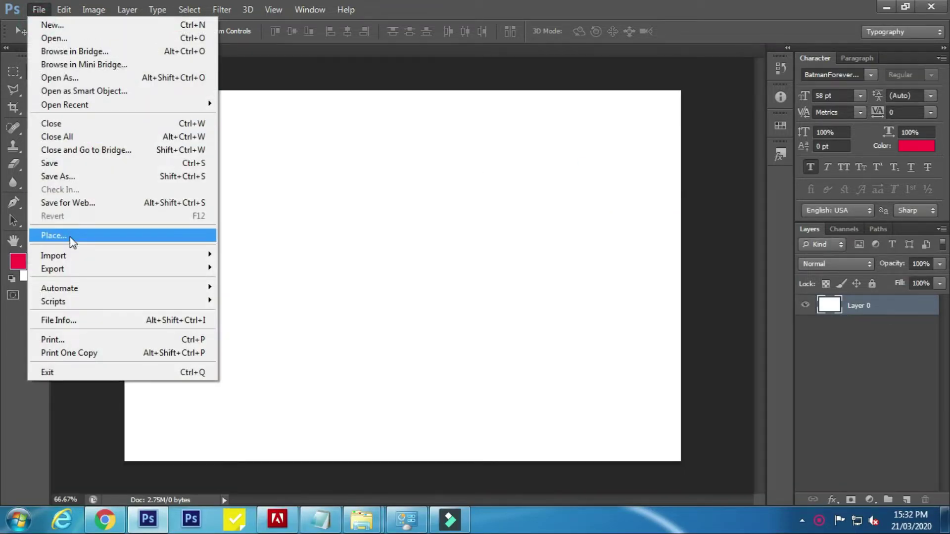
pyautogui.click(70, 236)
pyautogui.moveTo(668, 225); pyautogui.dragTo(665, 287)
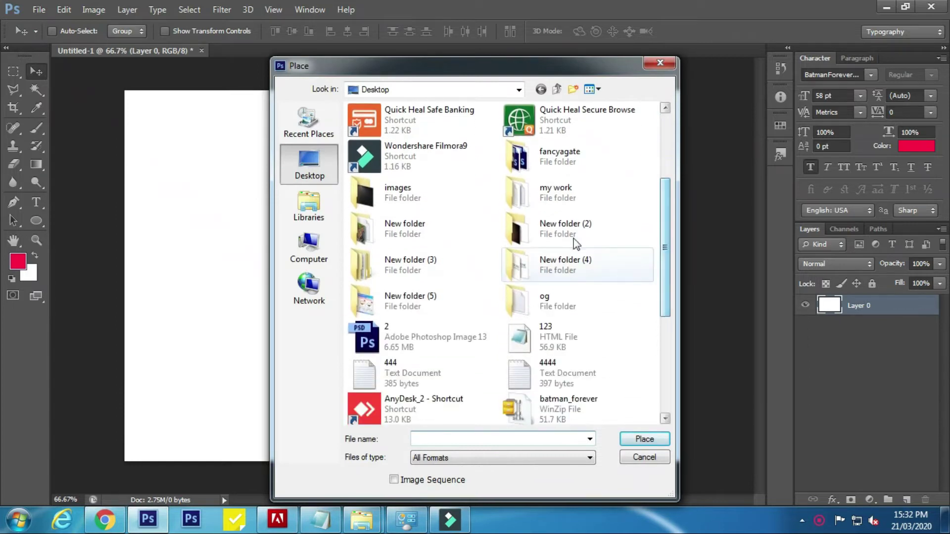
pyautogui.doubleClick(443, 193)
pyautogui.doubleClick(467, 171)
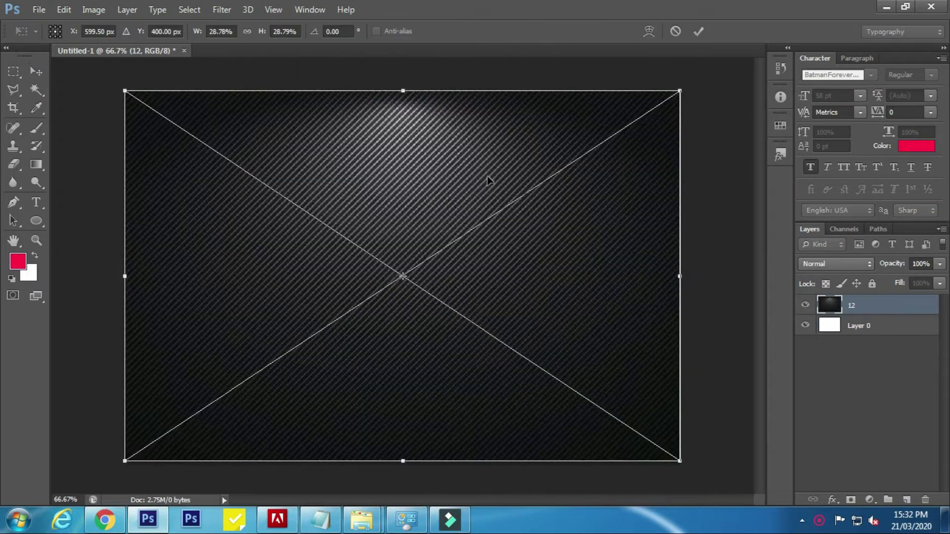
pyautogui.press('Return')
# - Type the letters 'PS' near the canvas centre in the BatmanForever display font
pyautogui.click(40, 204)
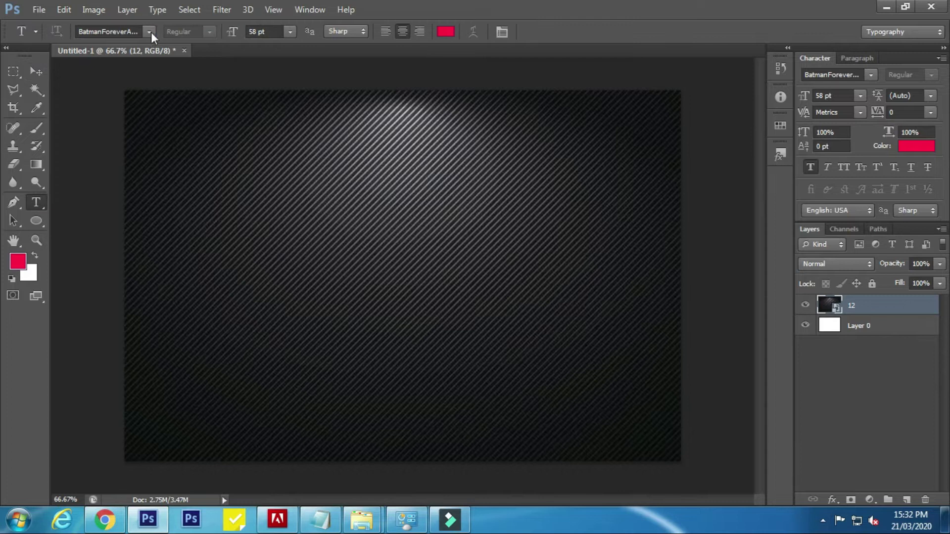
pyautogui.click(149, 32)
pyautogui.click(158, 47)
pyautogui.click(363, 258)
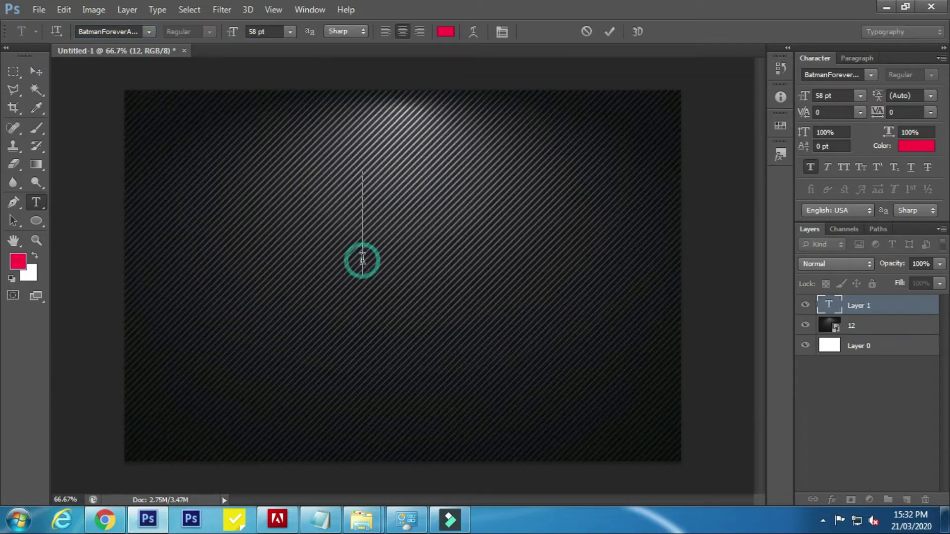
pyautogui.write('PS')
# - Centre the PS text over the carbon-fiber background layer
pyautogui.click(36, 71)
pyautogui.moveTo(370, 210); pyautogui.dragTo(408, 248)
pyautogui.keyDown('ctrl'); pyautogui.click(872, 328); pyautogui.keyUp('ctrl')
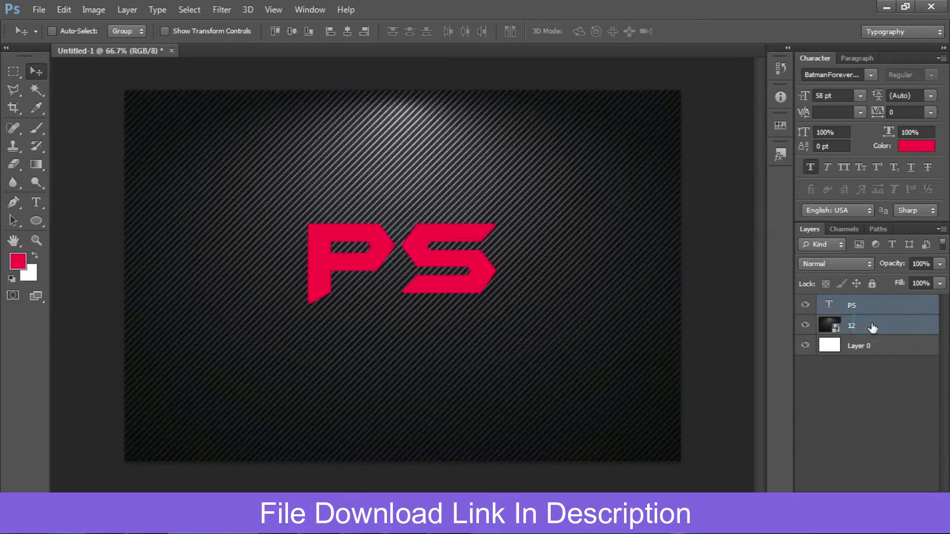
pyautogui.click(309, 32)
pyautogui.hotkey('ctrl', 'z')
pyautogui.click(885, 327)
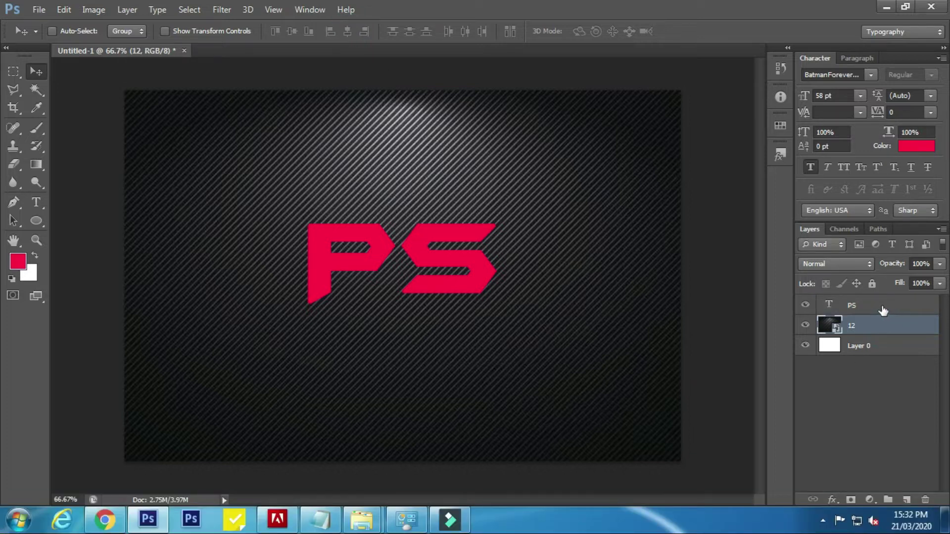
pyautogui.click(889, 306)
# - Draw a circle around the PS letters with the Ellipse Tool
pyautogui.click(40, 221)
pyautogui.click(102, 244)
pyautogui.moveTo(276, 153)
pyautogui.mouseDown()
pyautogui.moveTo(417, 280)
pyautogui.moveTo(579, 397)
pyautogui.mouseUp()
# - Give the circle a white 40 px Stroke layer style
pyautogui.doubleClick(911, 308)
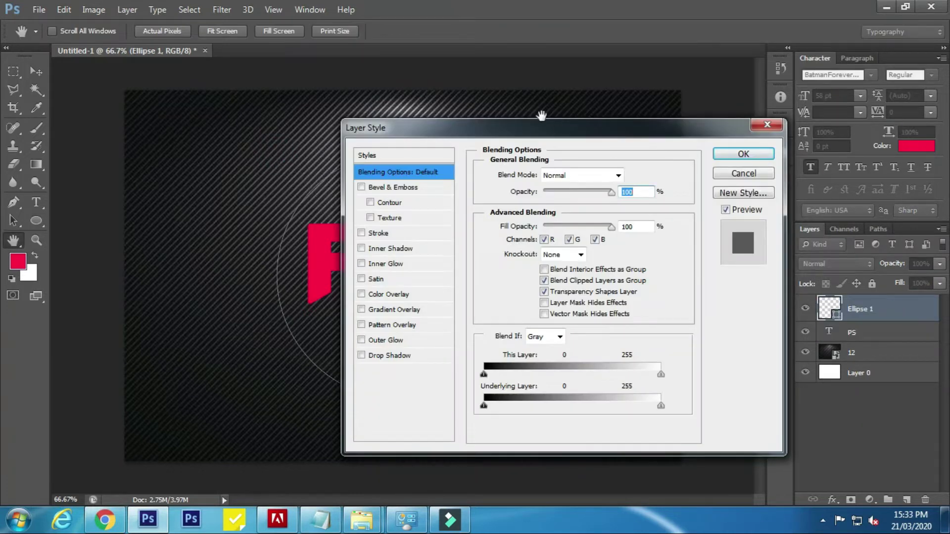
pyautogui.click(569, 214)
pyautogui.moveTo(688, 155); pyautogui.dragTo(695, 157)
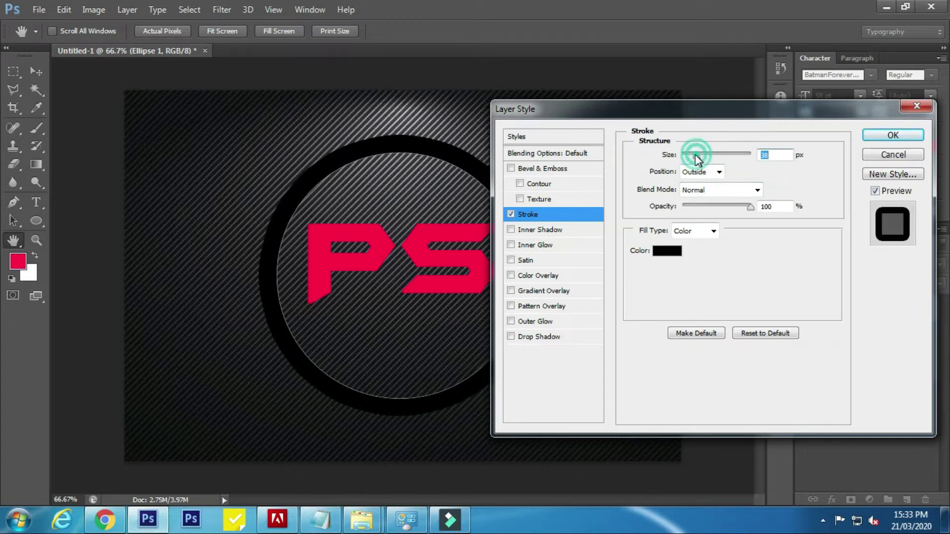
pyautogui.click(667, 251)
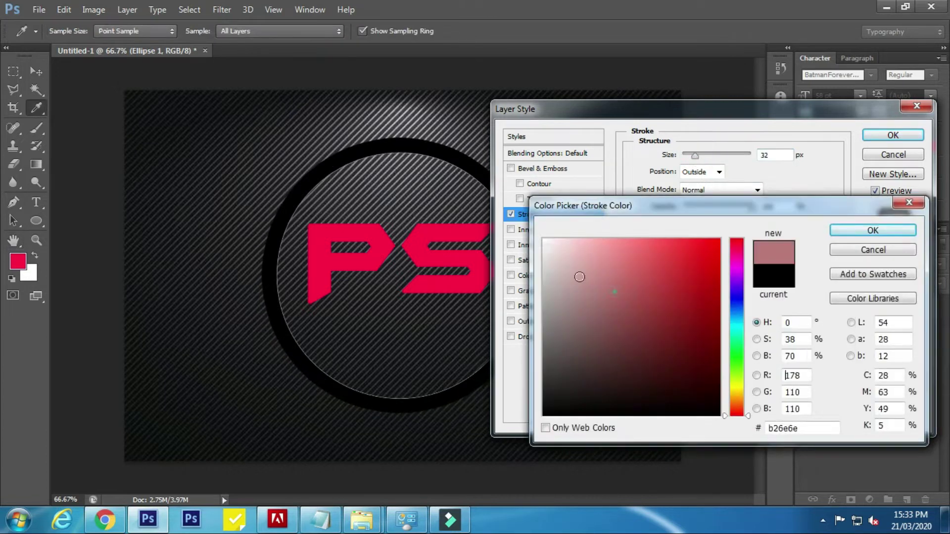
pyautogui.click(546, 243)
pyautogui.click(859, 235)
pyautogui.moveTo(694, 156); pyautogui.dragTo(697, 156)
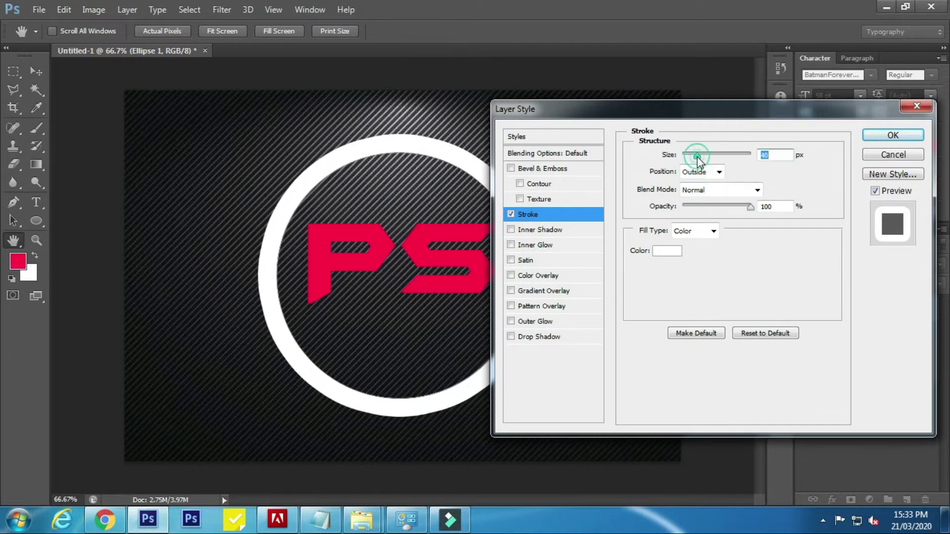
pyautogui.press('Return')
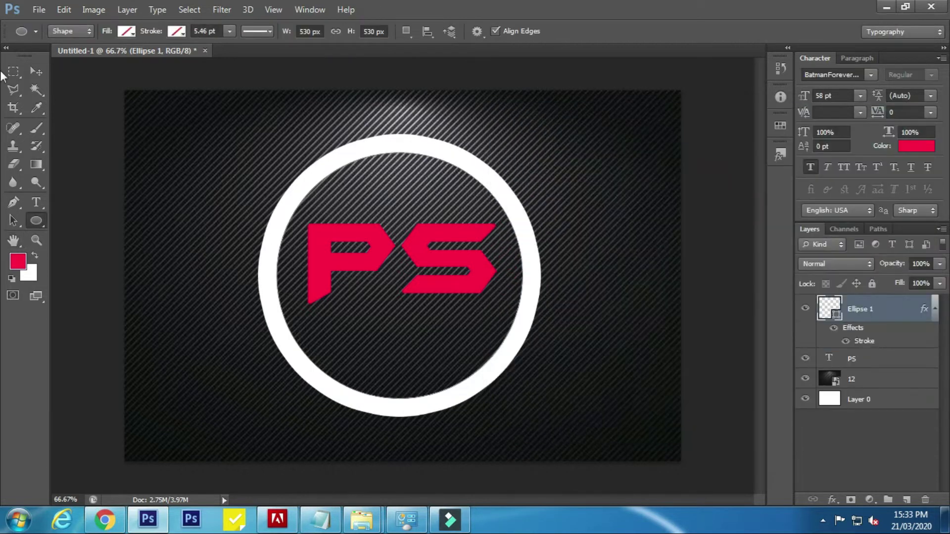
# - Move the ring down and shrink it slightly to frame the letters
pyautogui.press('v')
pyautogui.moveTo(411, 242)
pyautogui.mouseDown()
pyautogui.moveTo(417, 272)
pyautogui.moveTo(414, 245)
pyautogui.mouseUp()
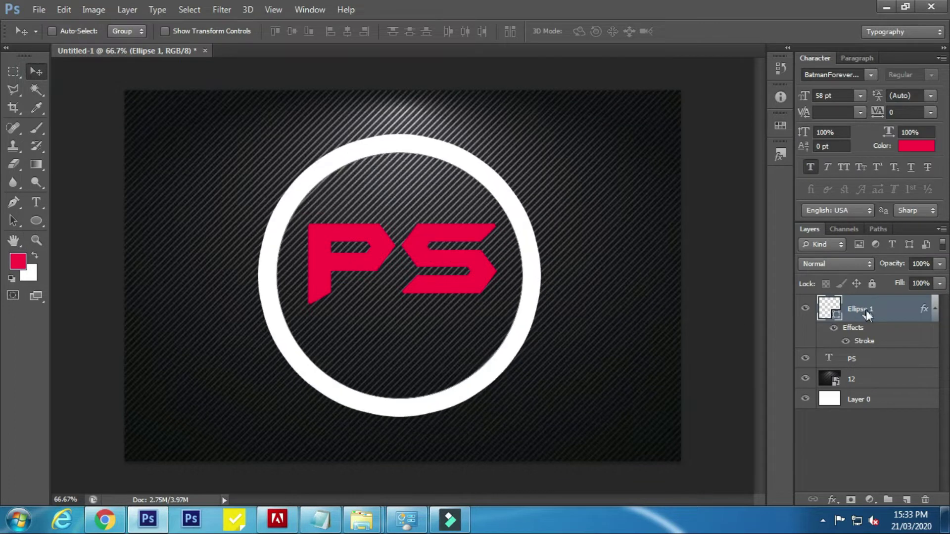
pyautogui.hotkey('ctrl', 't')
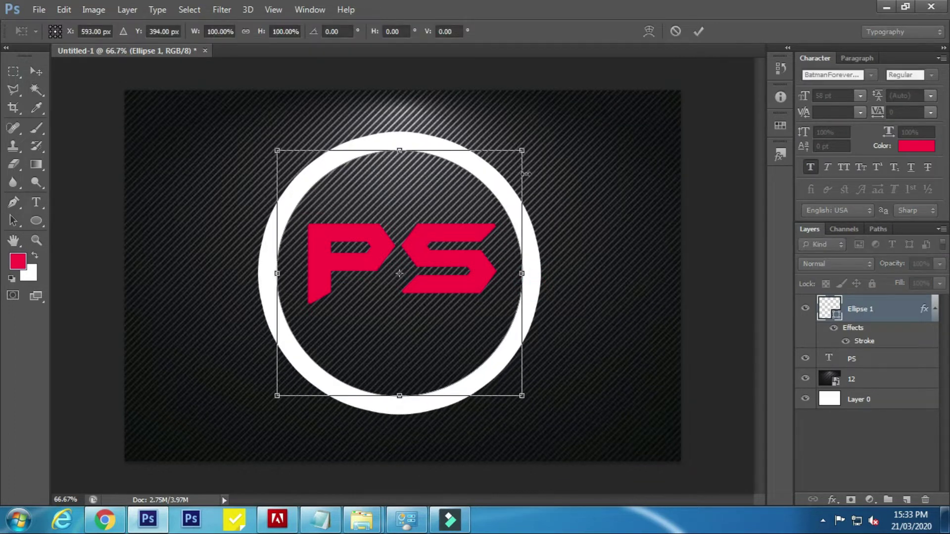
pyautogui.moveTo(522, 150); pyautogui.dragTo(515, 157)
pyautogui.doubleClick(458, 243)
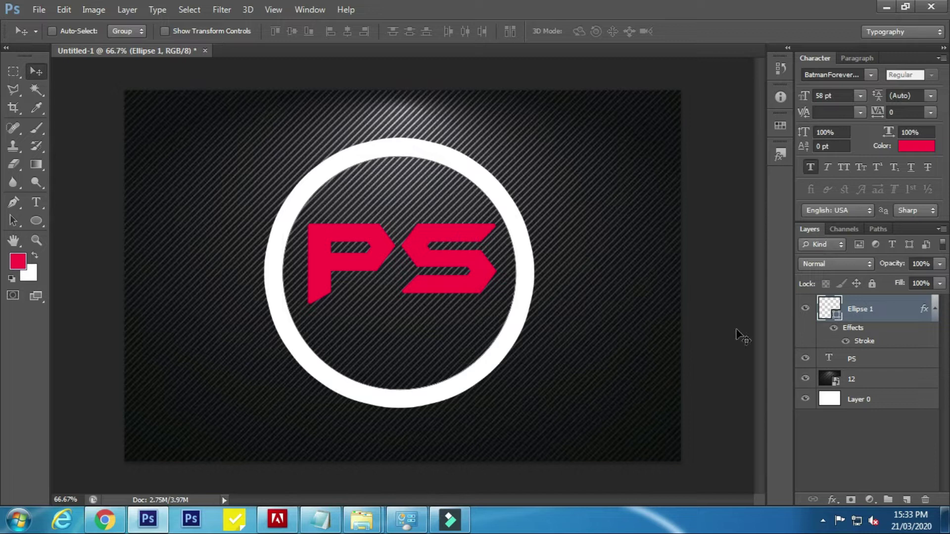
pyautogui.click(870, 359)
# - Move the PS letters down and centre them horizontally within the ring
pyautogui.moveTo(463, 257); pyautogui.dragTo(462, 276)
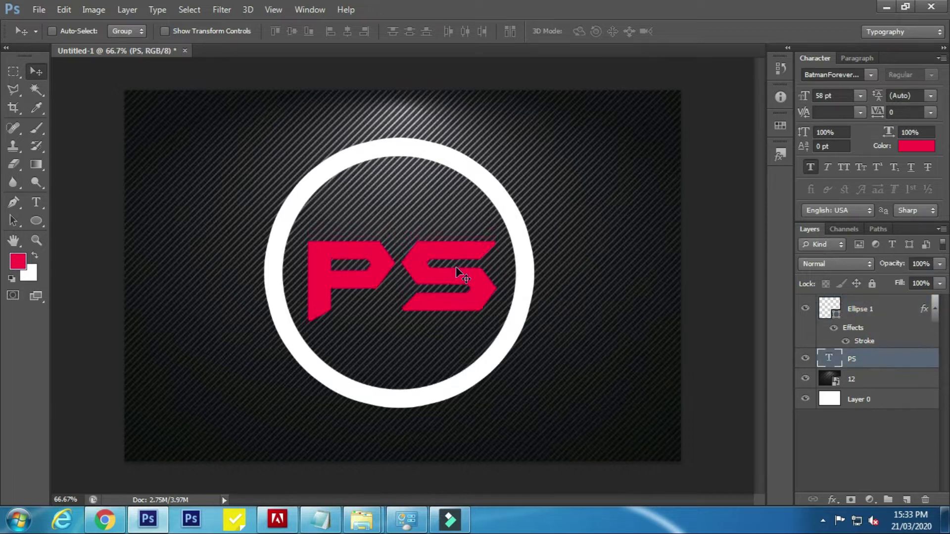
pyautogui.keyDown('ctrl'); pyautogui.click(885, 312); pyautogui.keyUp('ctrl')
pyautogui.click(347, 31)
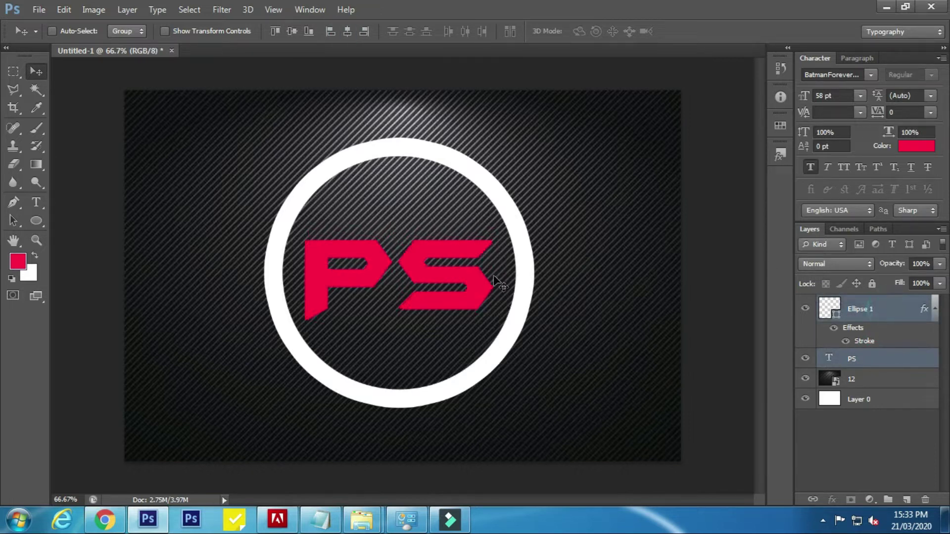
pyautogui.click(893, 358)
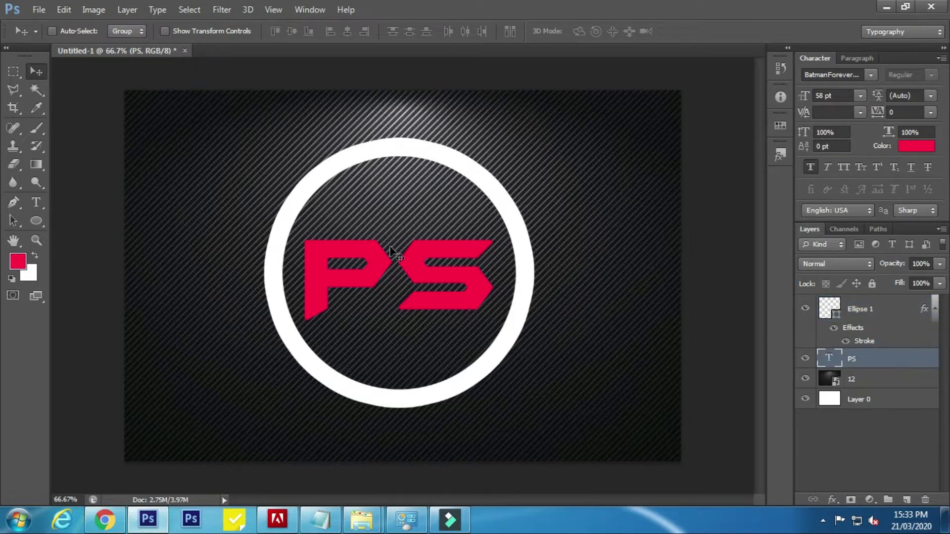
# - Give the PS letters a white Color Overlay and rasterize the type layer
pyautogui.doubleClick(913, 359)
pyautogui.click(534, 275)
pyautogui.click(780, 157)
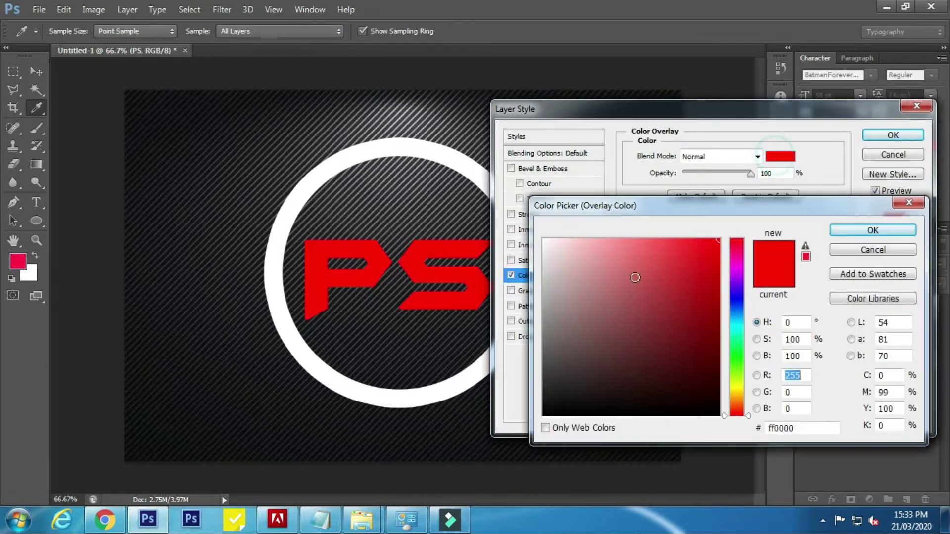
pyautogui.click(544, 240)
pyautogui.click(872, 230)
pyautogui.click(892, 135)
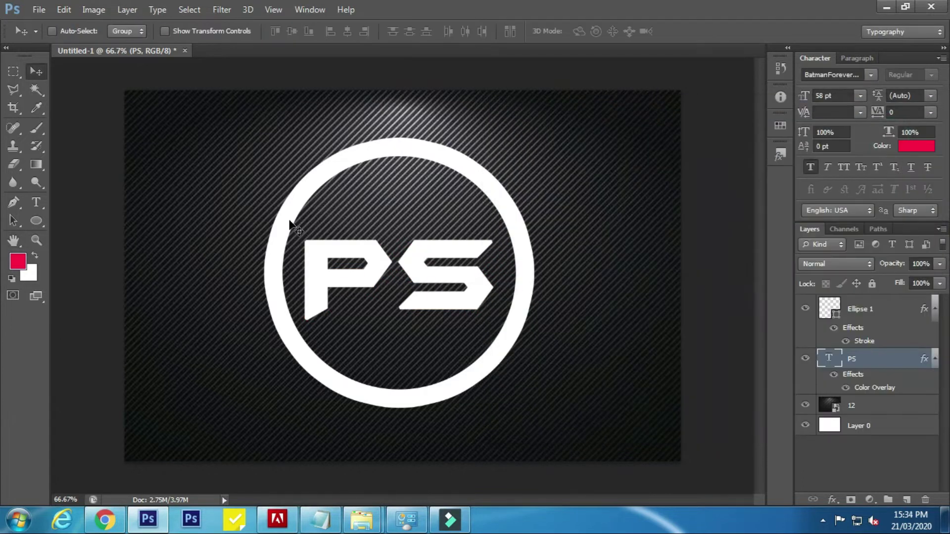
pyautogui.rightClick(901, 365)
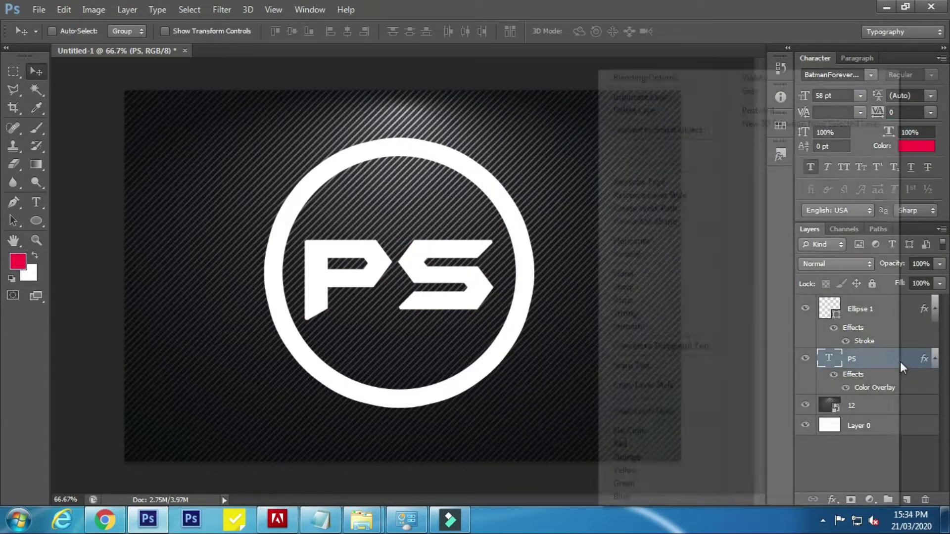
pyautogui.click(653, 182)
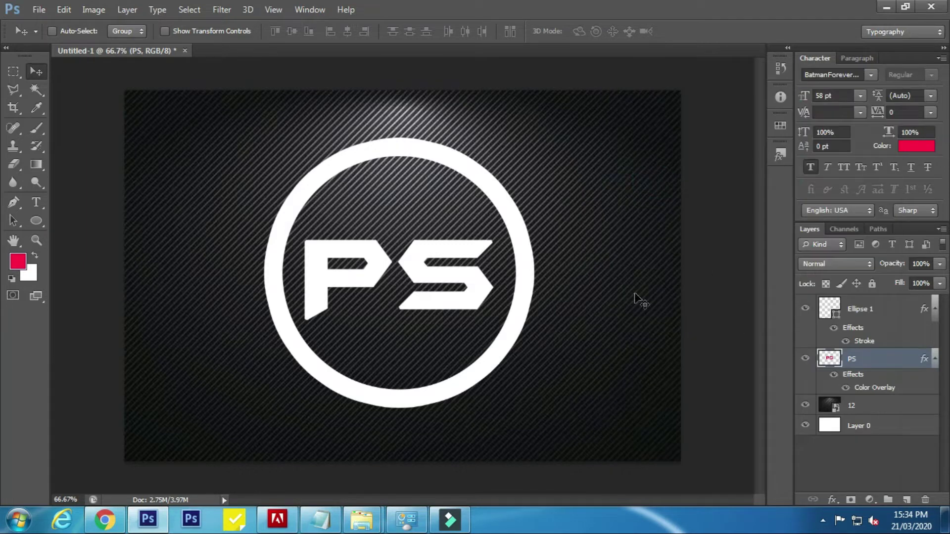
# - Cut a thin slice out of the P's stem
pyautogui.click(14, 70)
pyautogui.scroll(5, 336, 247)
pyautogui.moveTo(339, 245); pyautogui.dragTo(271, 273)
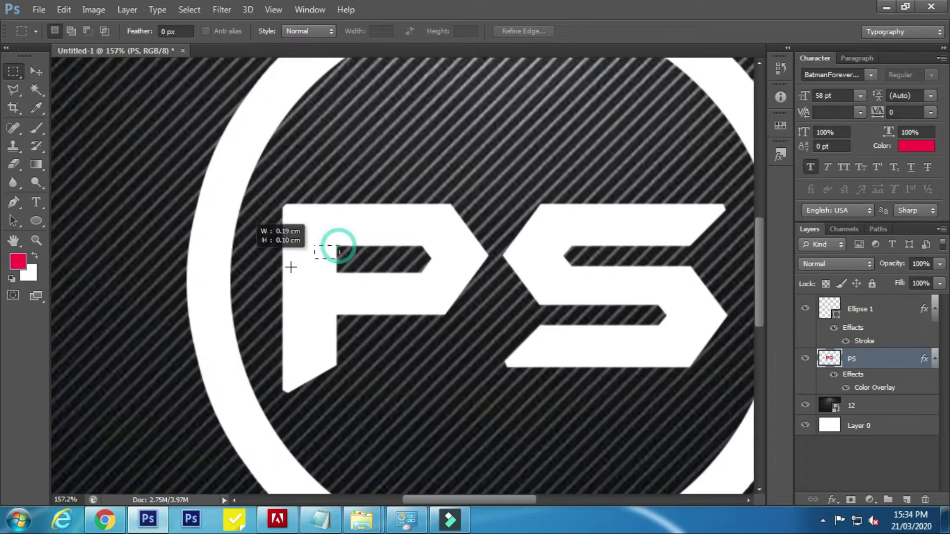
pyautogui.press('Delete')
pyautogui.hotkey('ctrl', 'd')
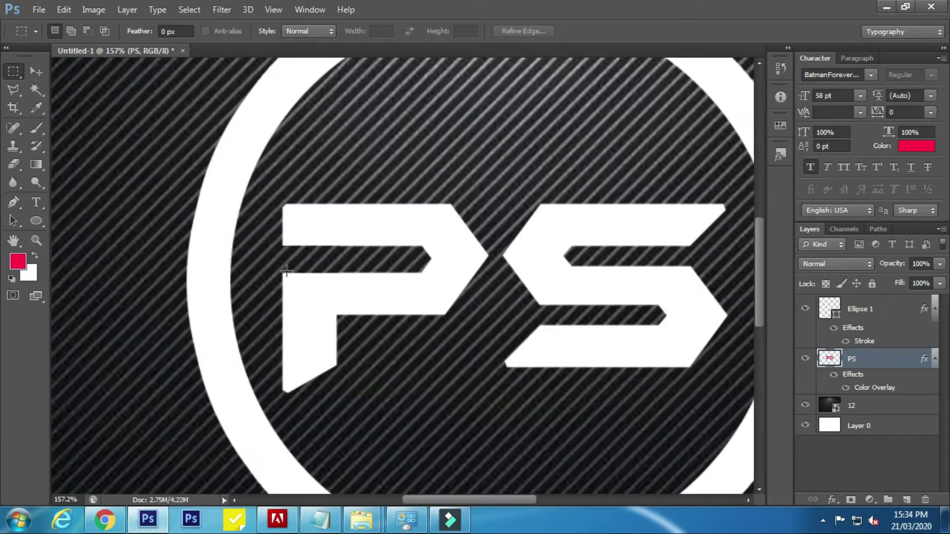
pyautogui.scroll(-4, 304, 273)
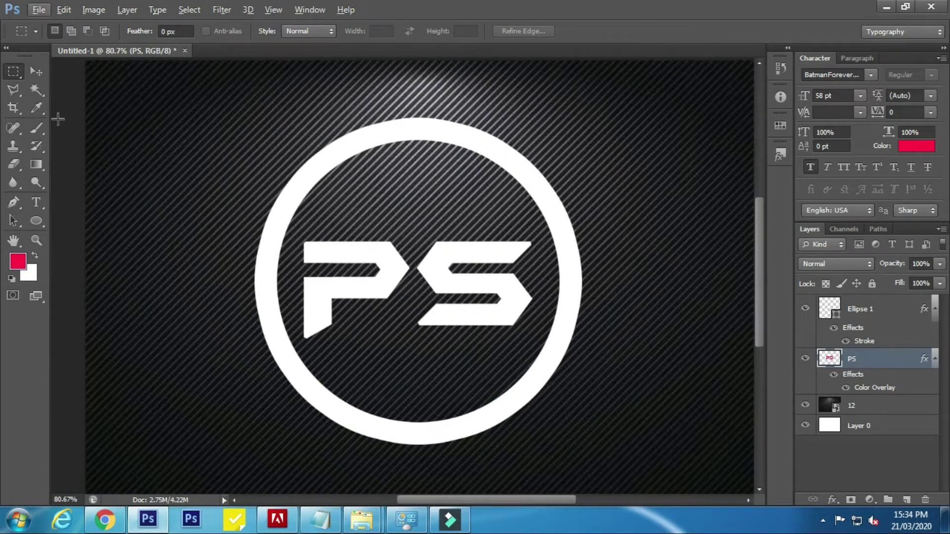
# - Pen-draw a connector shape from the P's top bar to the ring's left edge
pyautogui.click(14, 202)
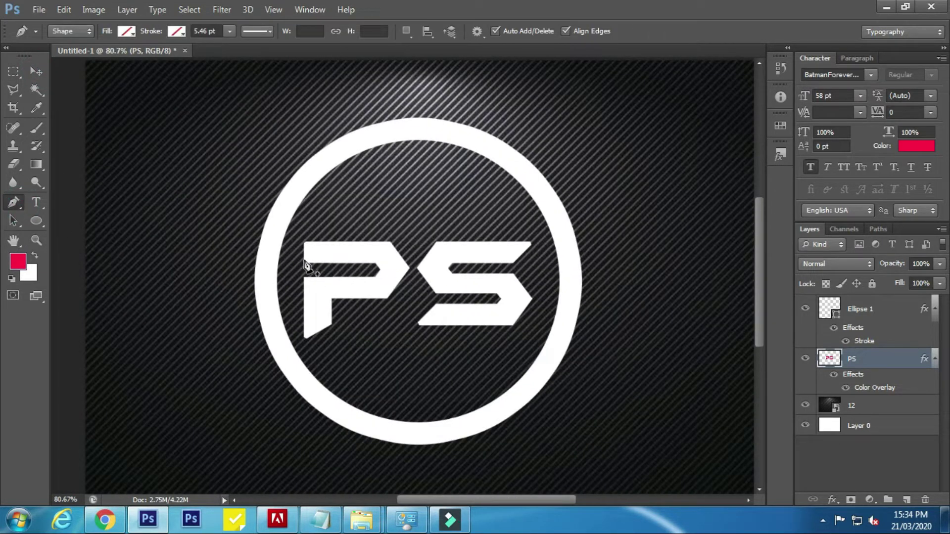
pyautogui.scroll(2, 318, 254)
pyautogui.scroll(3, 308, 243)
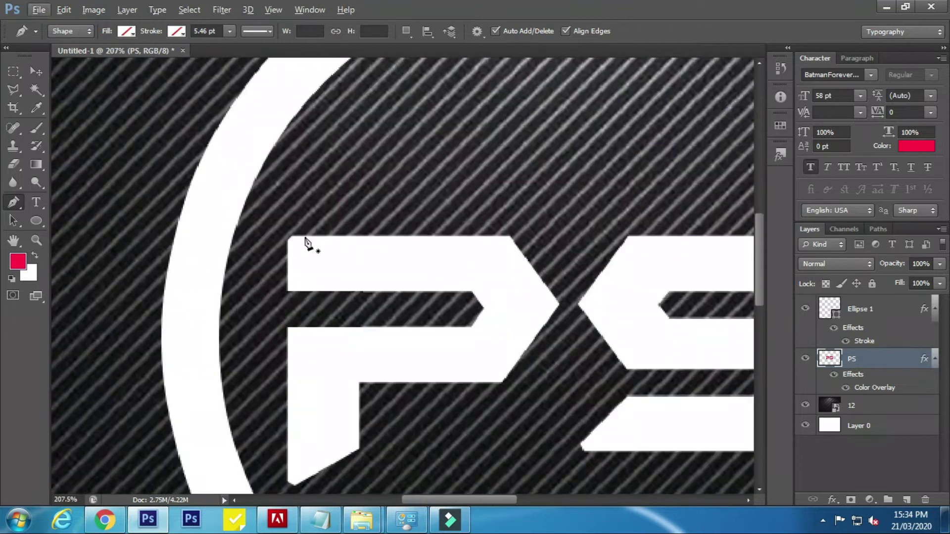
pyautogui.click(303, 235)
pyautogui.click(221, 237)
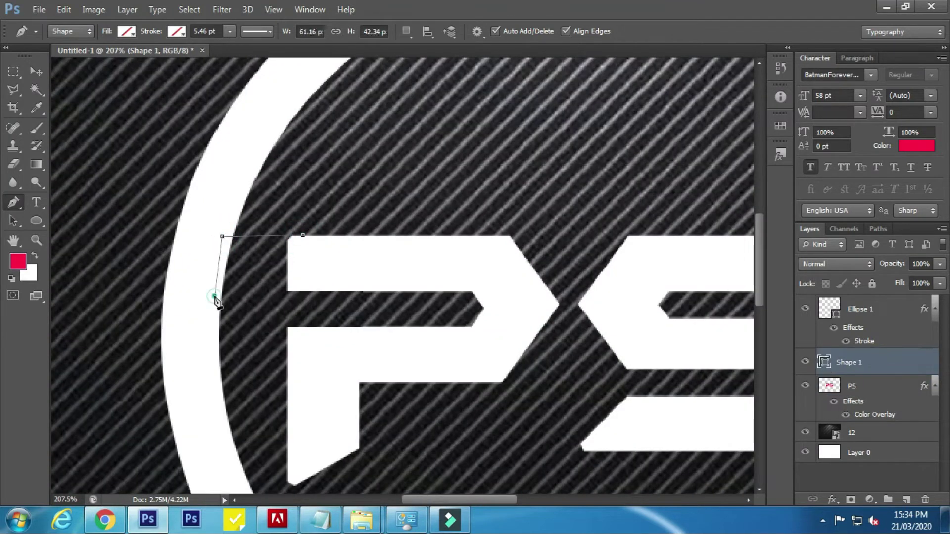
pyautogui.click(215, 292)
pyautogui.hotkey('ctrl', 'z')
pyautogui.click(214, 290)
pyautogui.click(296, 292)
pyautogui.click(302, 236)
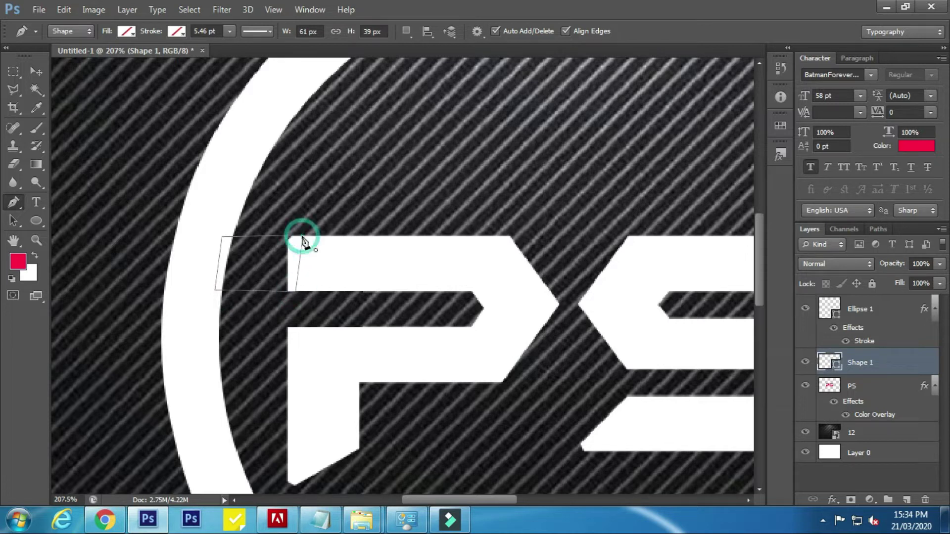
# - Give the Shape 1 connector a white Color Overlay
pyautogui.doubleClick(905, 365)
pyautogui.click(544, 275)
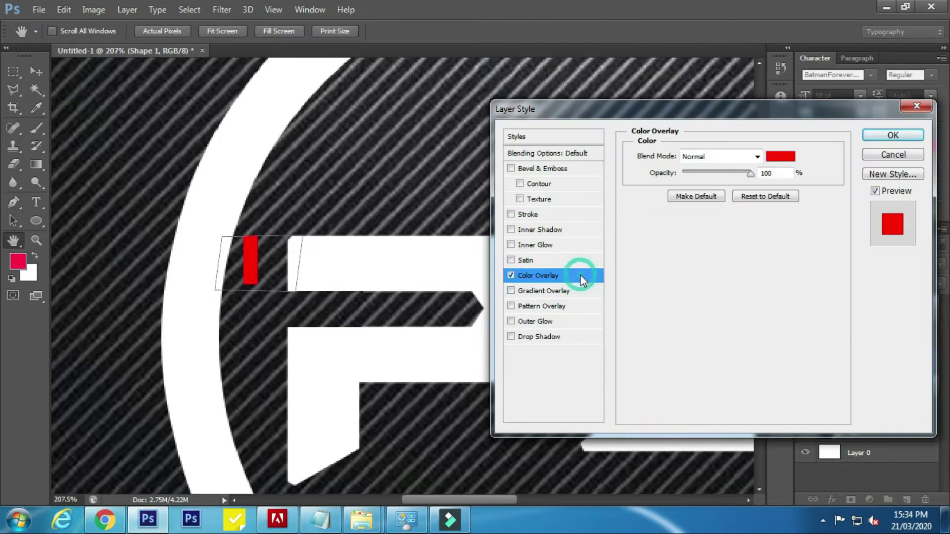
pyautogui.click(780, 157)
pyautogui.click(872, 230)
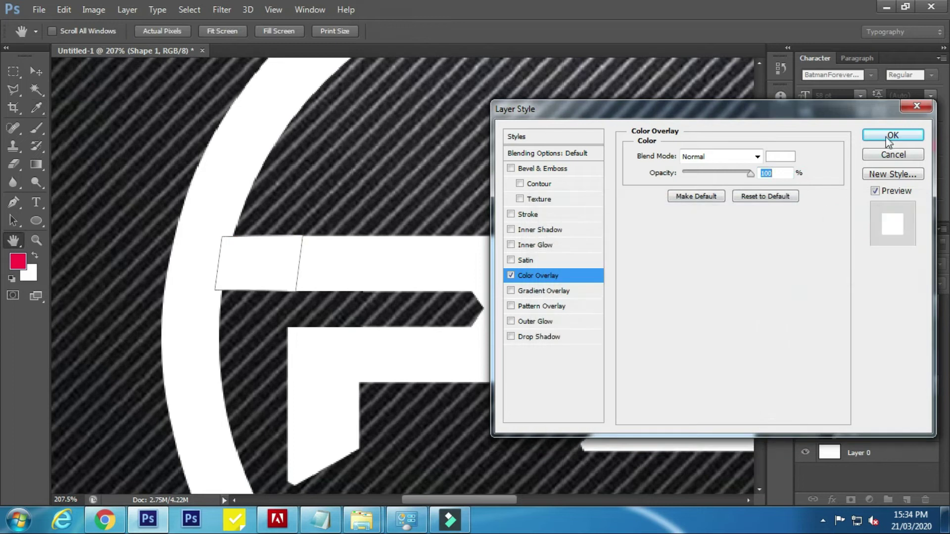
pyautogui.click(893, 136)
pyautogui.click(36, 71)
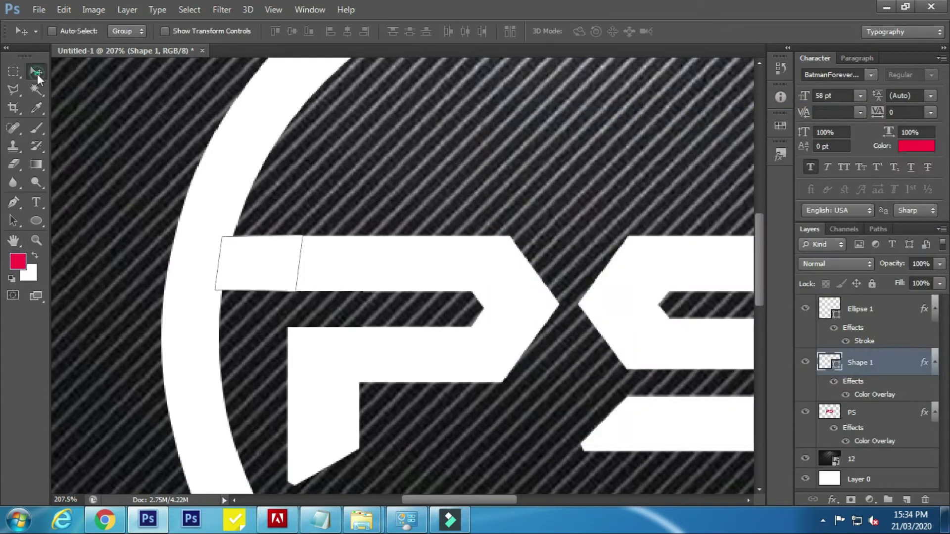
pyautogui.click(907, 459)
pyautogui.click(890, 370)
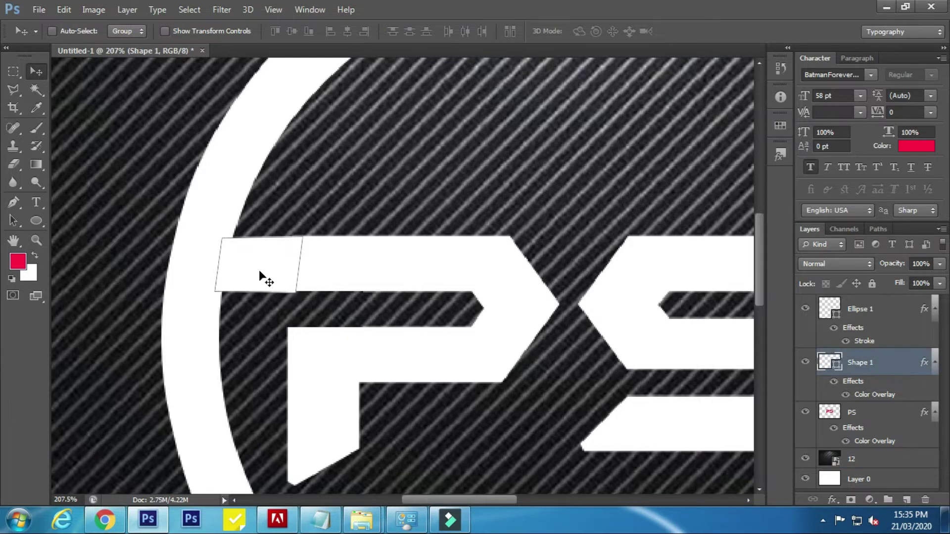
# - Raise the connector's bottom edge to line up with the P's bar
pyautogui.hotkey('ctrl', 't')
pyautogui.keyDown('alt'); pyautogui.scroll(3, 259, 269); pyautogui.keyUp('alt')
pyautogui.keyDown('alt'); pyautogui.scroll(3, 260, 276); pyautogui.keyUp('alt')
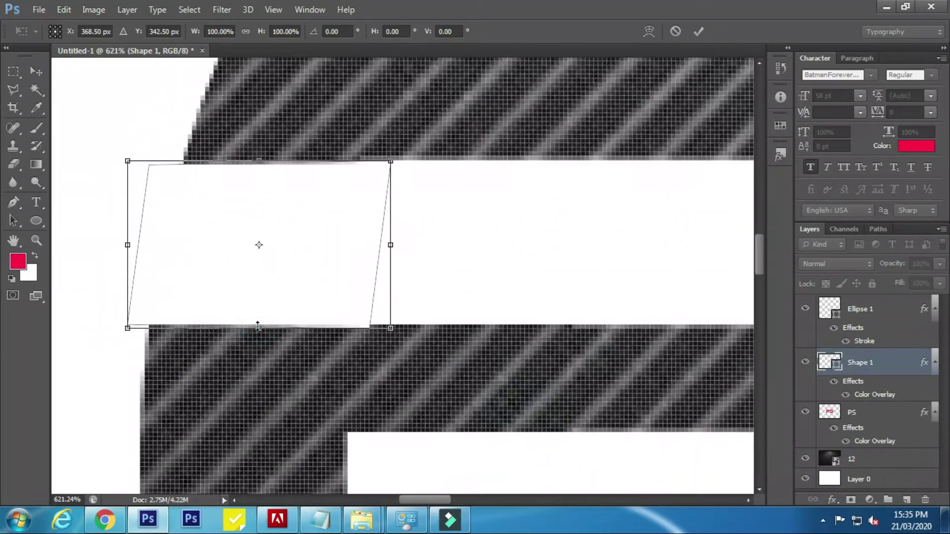
pyautogui.moveTo(257, 327); pyautogui.dragTo(258, 322)
pyautogui.press('Return')
pyautogui.keyDown('alt'); pyautogui.scroll(-3, 325, 290); pyautogui.keyUp('alt')
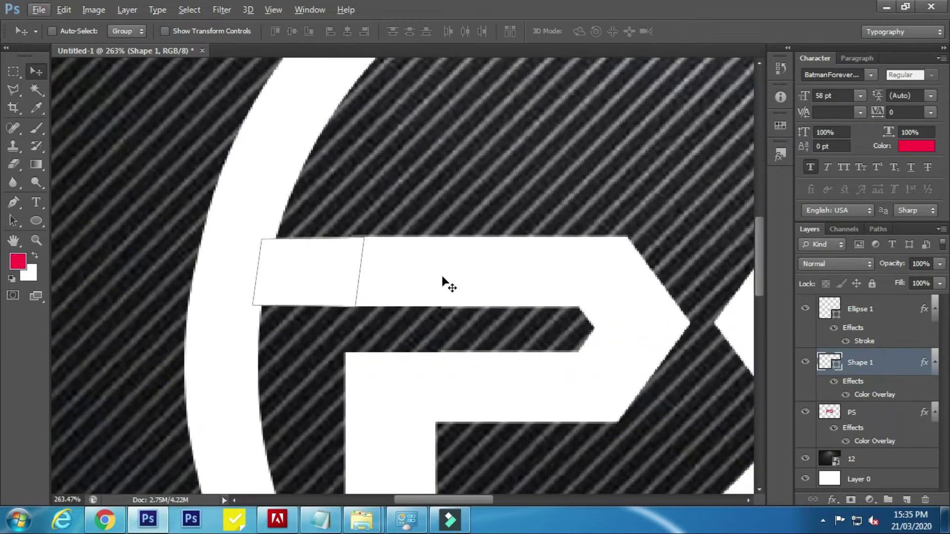
pyautogui.click(915, 463)
pyautogui.scroll(-2, 763, 435)
pyautogui.moveTo(499, 503); pyautogui.dragTo(551, 505)
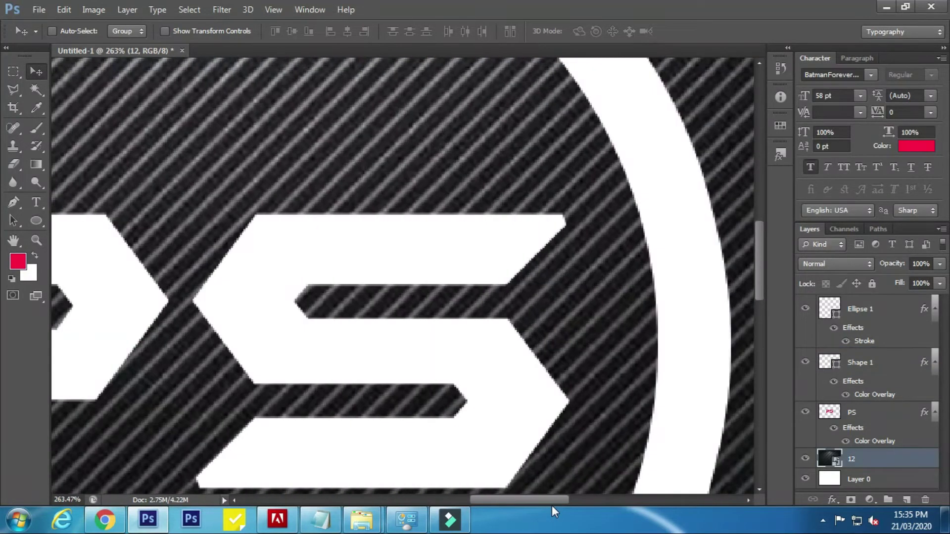
# - Pen-draw a quadrilateral from the S's top bar to the ring's right edge
pyautogui.click(13, 202)
pyautogui.click(509, 215)
pyautogui.click(652, 211)
pyautogui.click(661, 277)
pyautogui.click(498, 284)
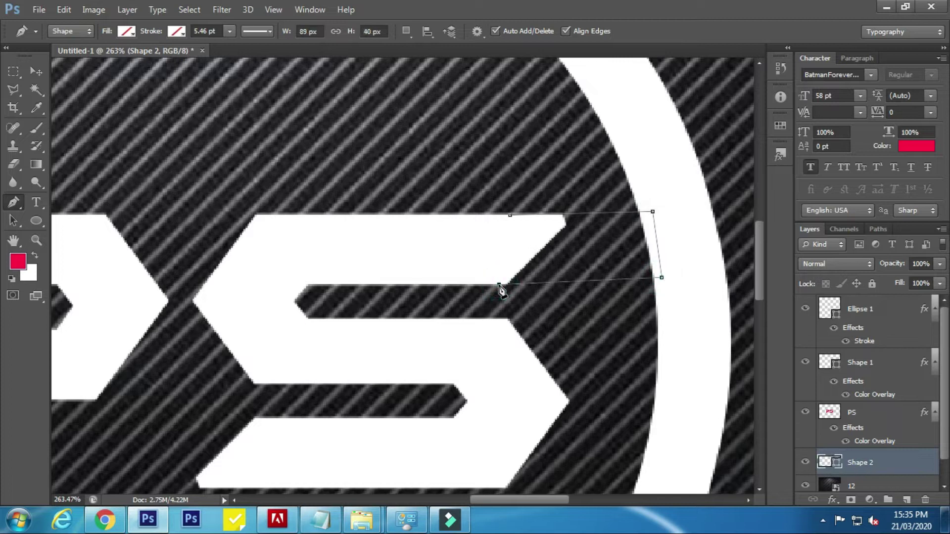
pyautogui.click(510, 215)
# - Give Shape 2 a white Color Overlay
pyautogui.doubleClick(907, 460)
pyautogui.click(538, 275)
pyautogui.click(780, 156)
pyautogui.click(544, 240)
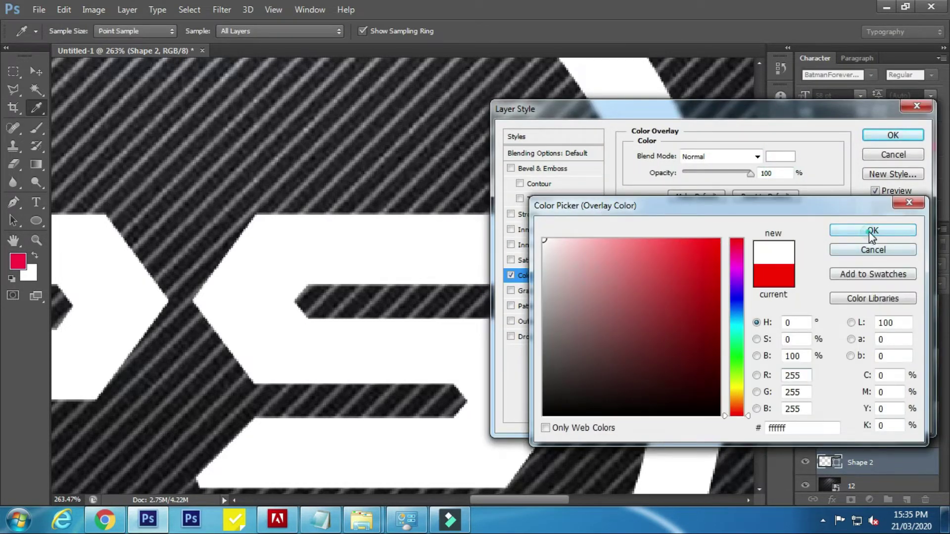
pyautogui.click(871, 231)
pyautogui.click(892, 135)
# - Select carbon layer 12 and start another shape near the ring's right side
pyautogui.scroll(-1, 710, 269)
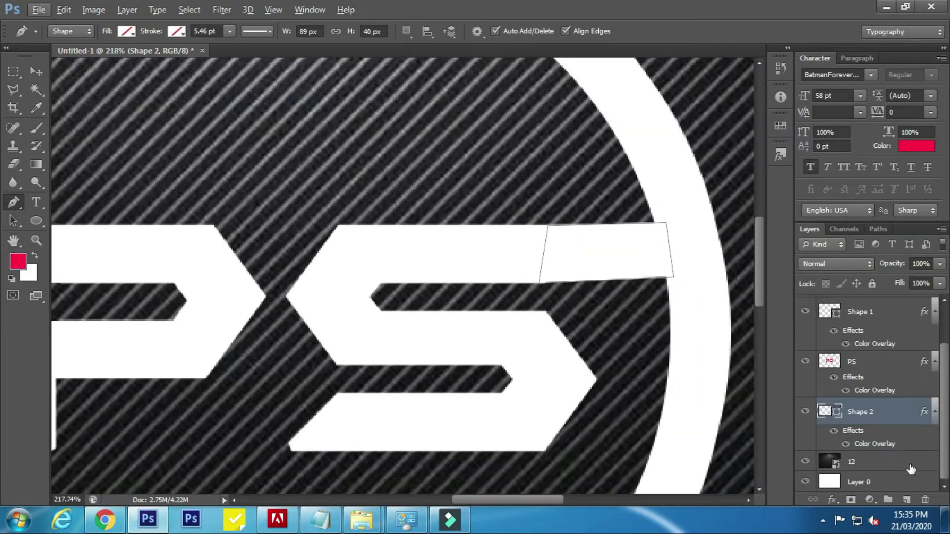
pyautogui.click(908, 468)
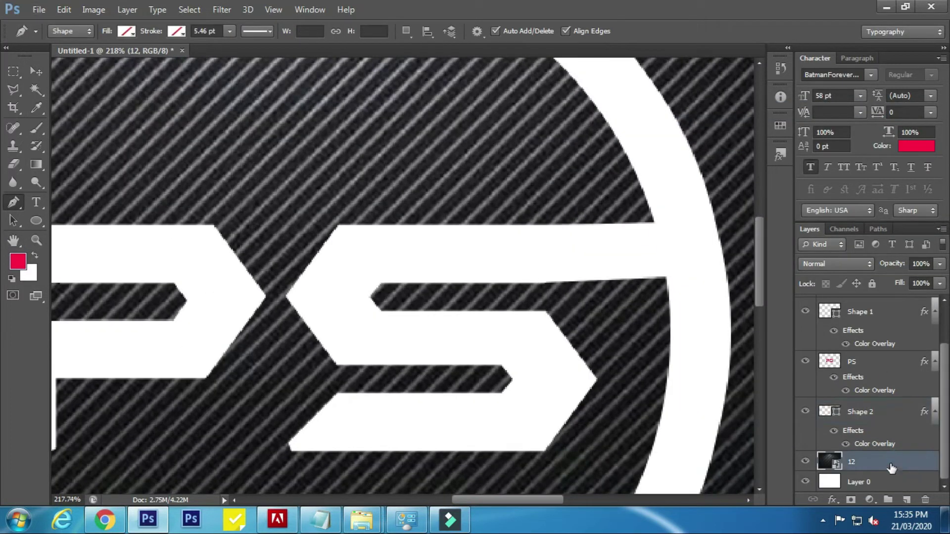
pyautogui.click(720, 284)
pyautogui.scroll(-1, 717, 297)
pyautogui.scroll(-2, 707, 322)
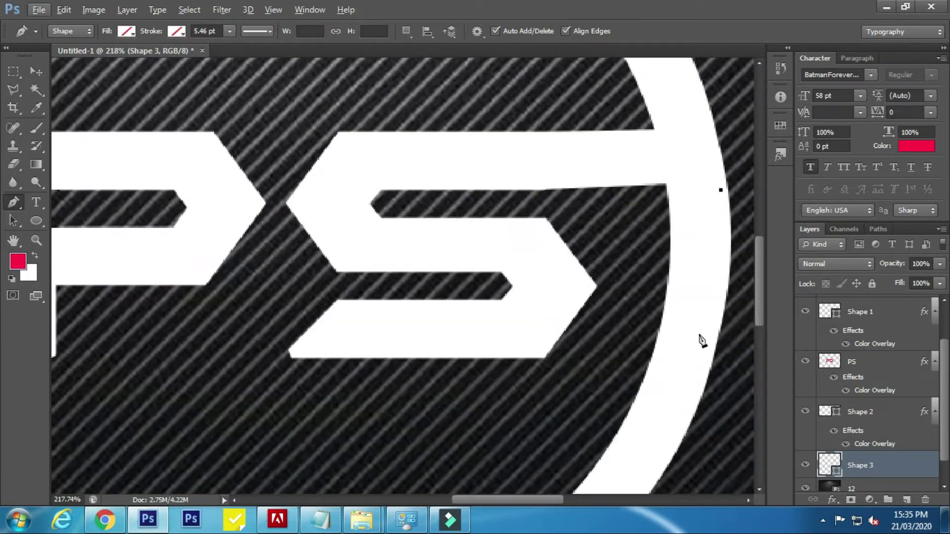
pyautogui.scroll(-4, 702, 341)
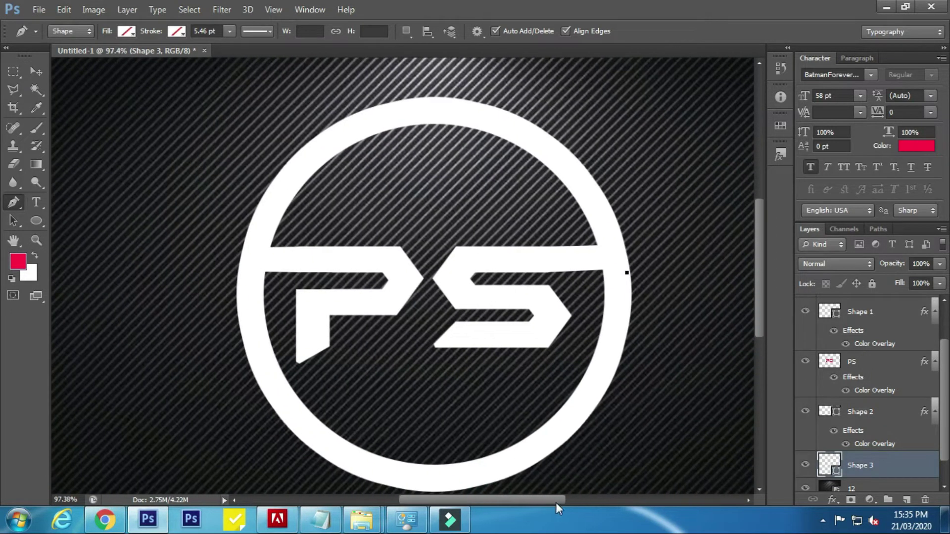
# - Merge the ring, PS letters and connector shapes into one Ellipse 1 layer
pyautogui.click(885, 317)
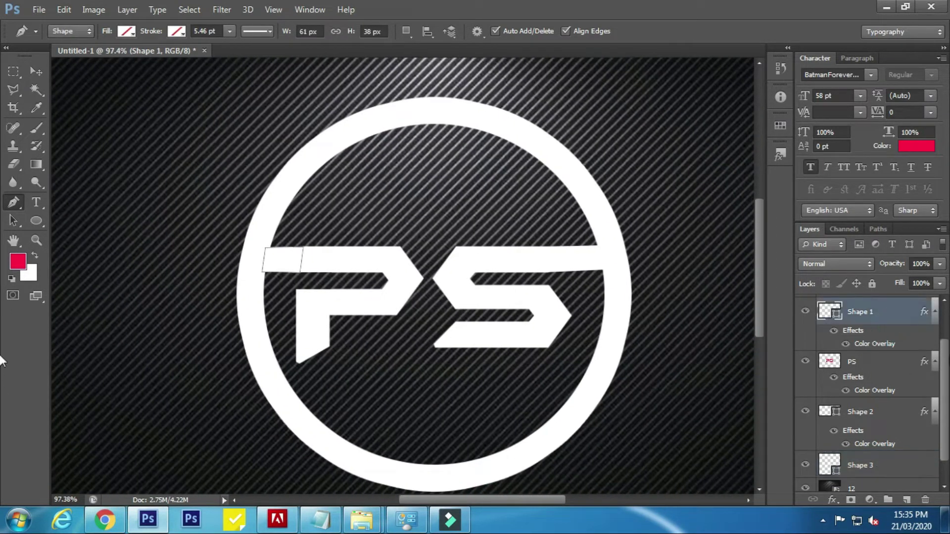
pyautogui.click(935, 311)
pyautogui.click(934, 359)
pyautogui.keyDown('shift'); pyautogui.click(890, 360); pyautogui.keyUp('shift')
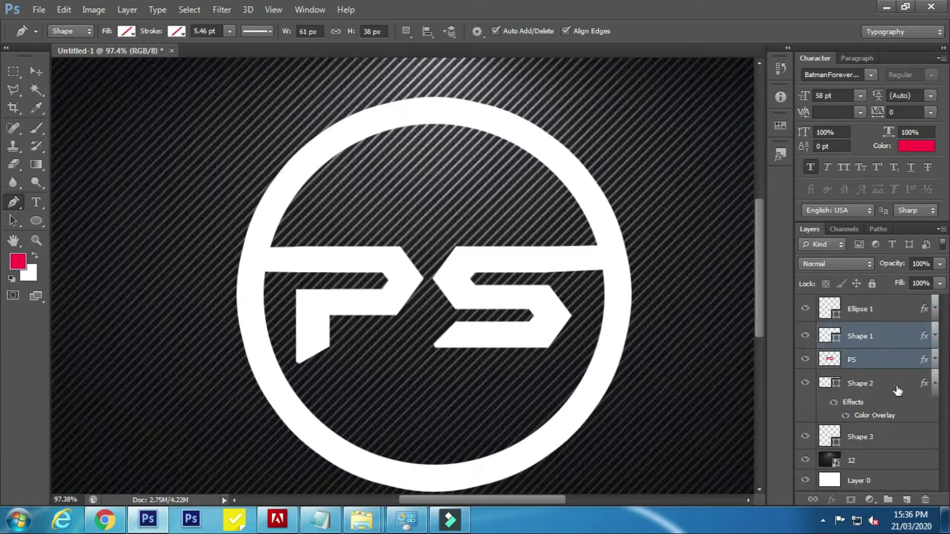
pyautogui.keyDown('ctrl'); pyautogui.click(890, 385); pyautogui.keyUp('ctrl')
pyautogui.keyDown('ctrl'); pyautogui.click(886, 438); pyautogui.keyUp('ctrl')
pyautogui.keyDown('ctrl'); pyautogui.click(888, 309); pyautogui.keyUp('ctrl')
pyautogui.click(934, 384)
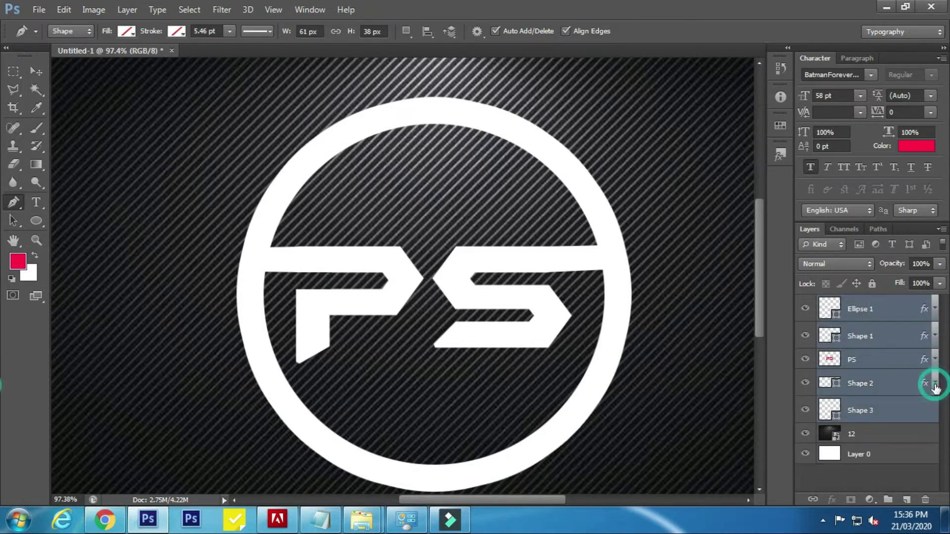
pyautogui.rightClick(893, 310)
pyautogui.click(774, 350)
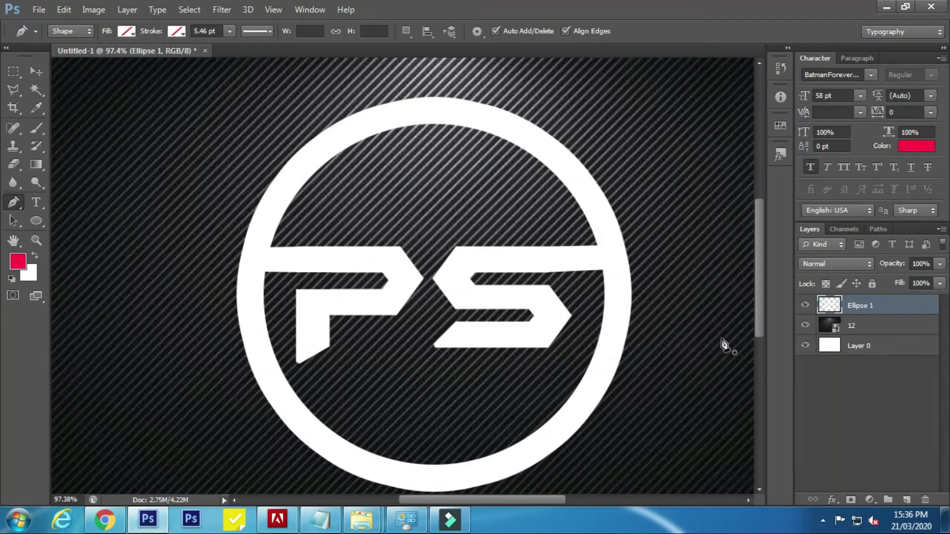
# - Convert the Ellipse 1 logo layer to a Smart Object
pyautogui.rightClick(896, 309)
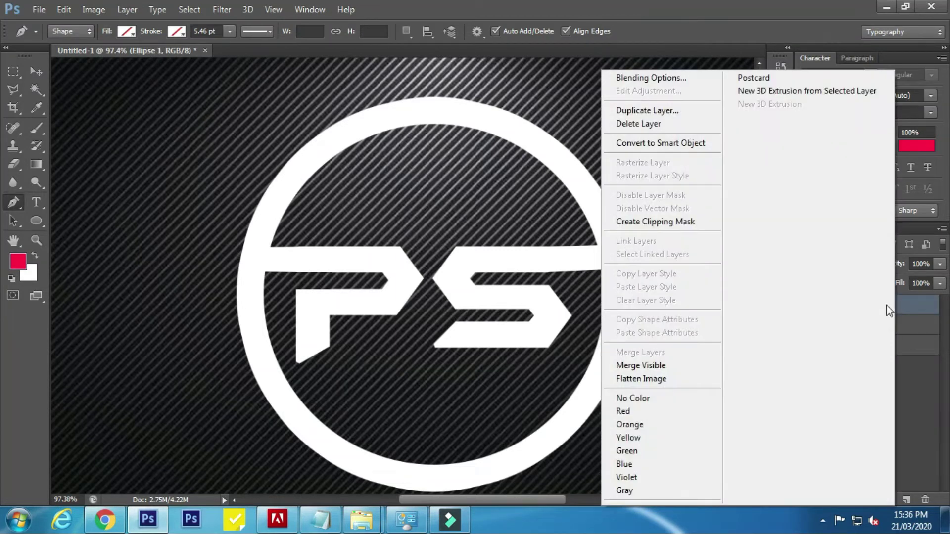
pyautogui.click(896, 299)
pyautogui.rightClick(909, 305)
pyautogui.click(674, 148)
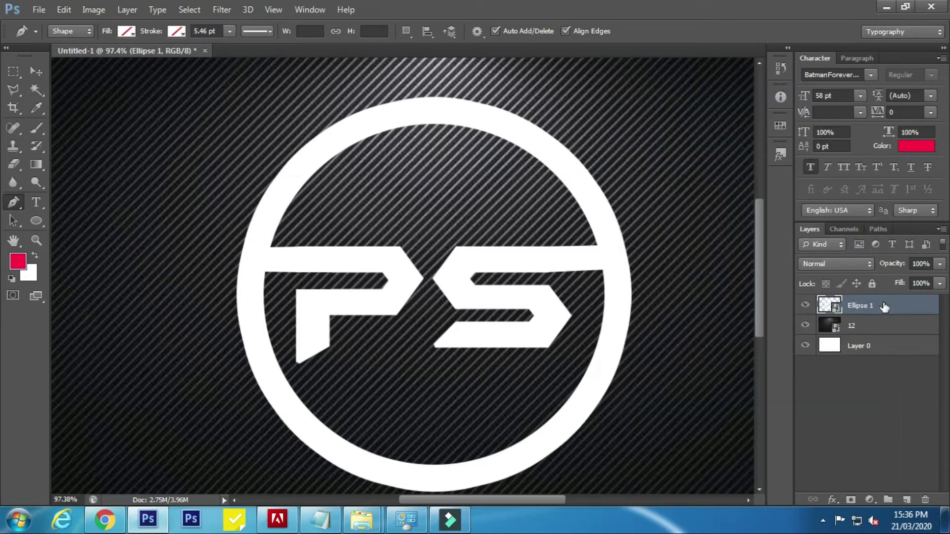
# - Place gold image 11 and shift it slightly right and down
pyautogui.click(39, 9)
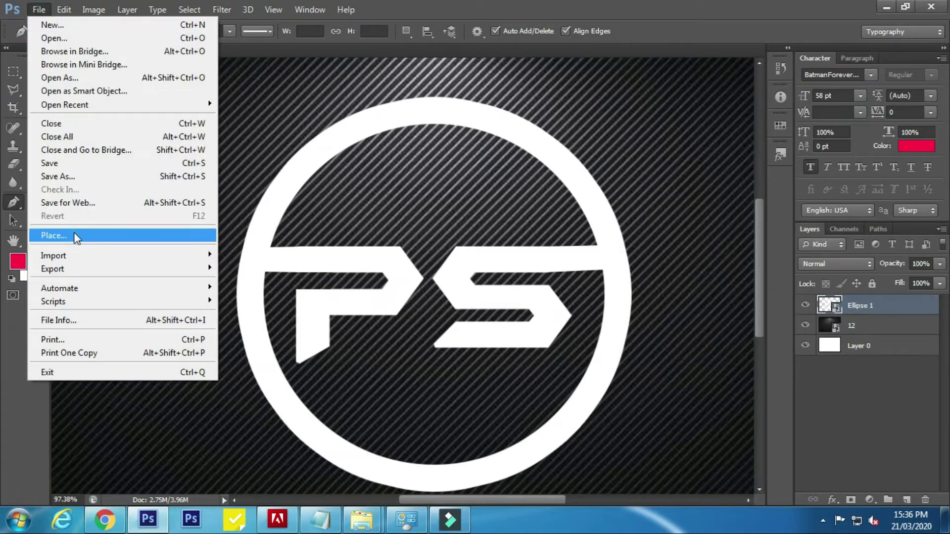
pyautogui.click(74, 236)
pyautogui.doubleClick(399, 169)
pyautogui.press('Return')
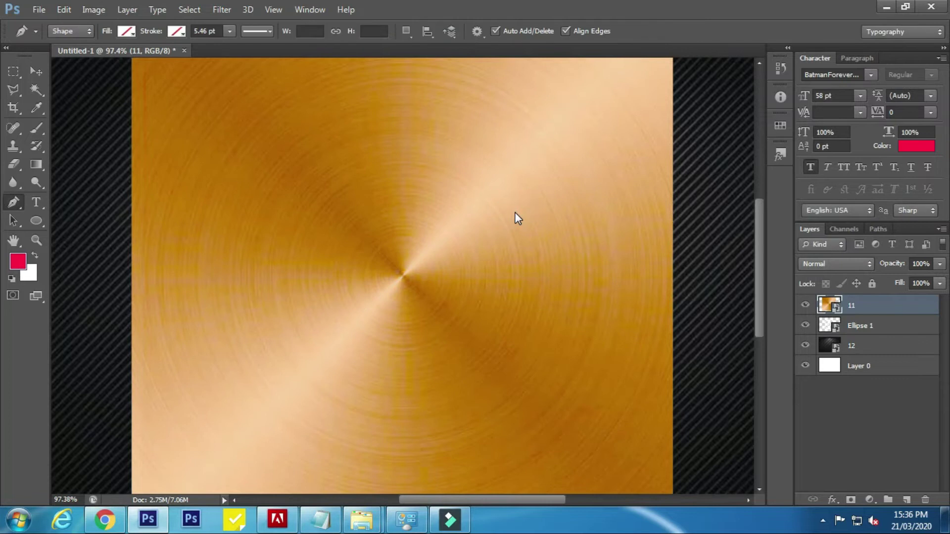
pyautogui.scroll(-1, 489, 230)
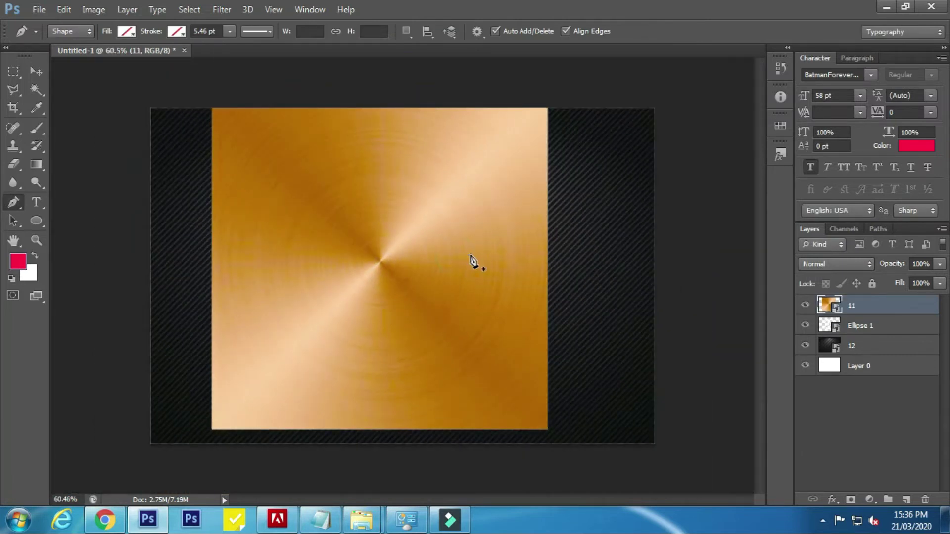
pyautogui.press('v')
pyautogui.moveTo(352, 202); pyautogui.dragTo(362, 207)
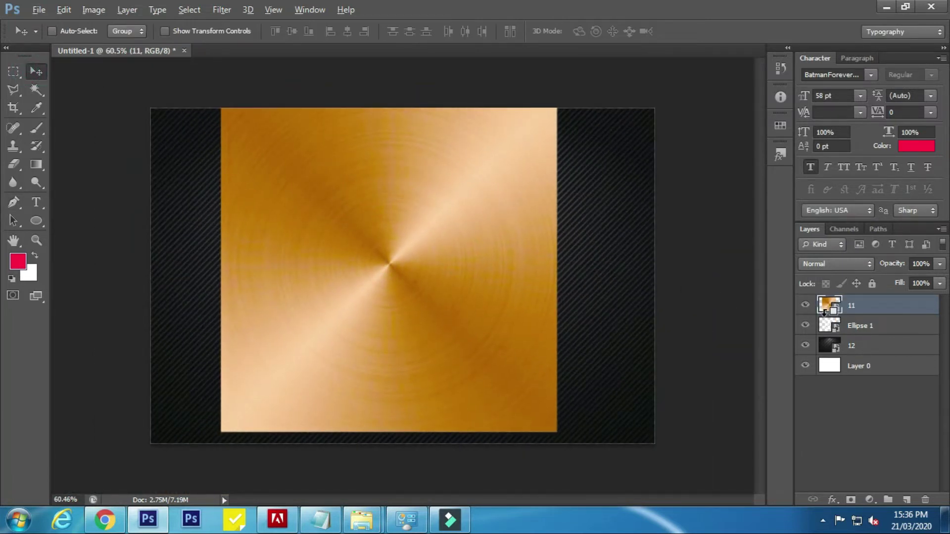
# - Clip the gold image to the logo and merge both into layer 11
pyautogui.keyDown('alt'); pyautogui.click(823, 315); pyautogui.keyUp('alt')
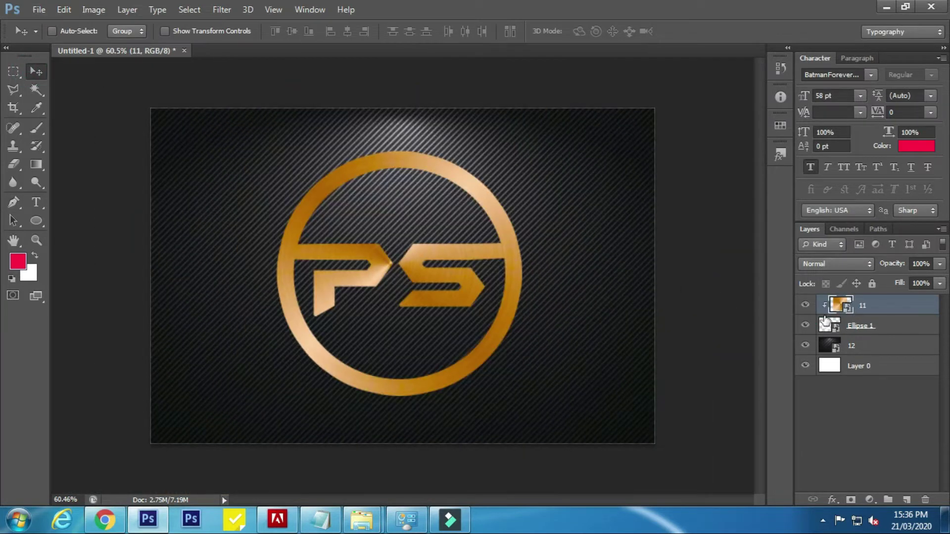
pyautogui.keyDown('shift'); pyautogui.click(882, 324); pyautogui.keyUp('shift')
pyautogui.rightClick(880, 319)
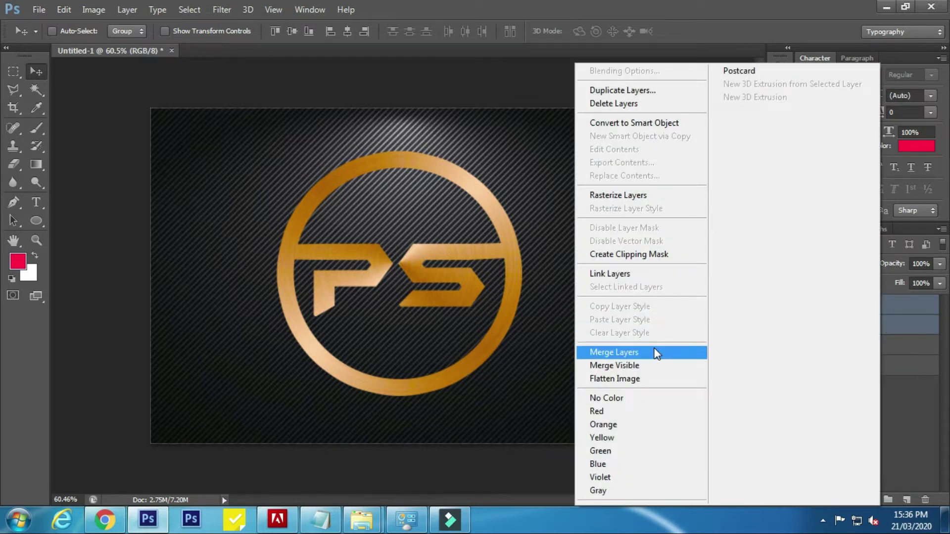
pyautogui.click(657, 353)
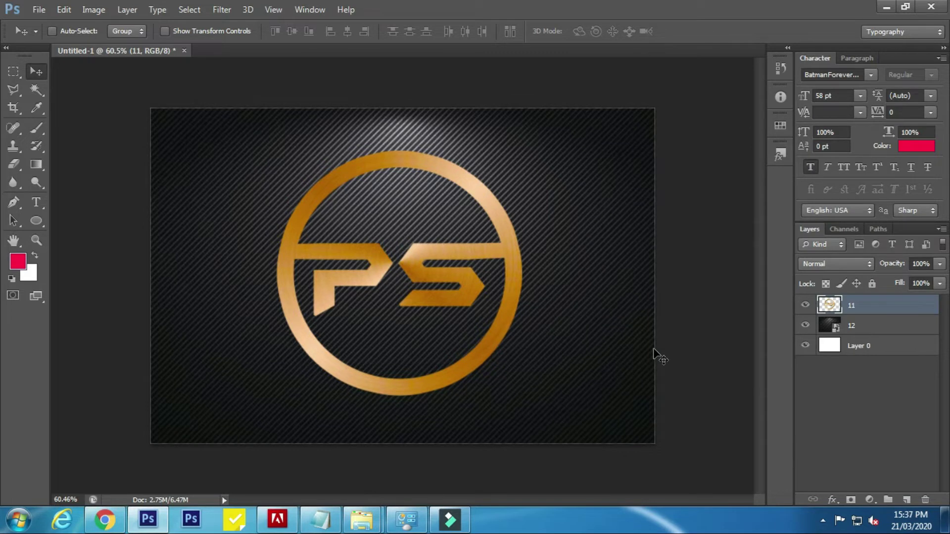
# - Add Bevel & Emboss to the gold logo layer 11 with depth 61 and size 3 px
pyautogui.doubleClick(919, 311)
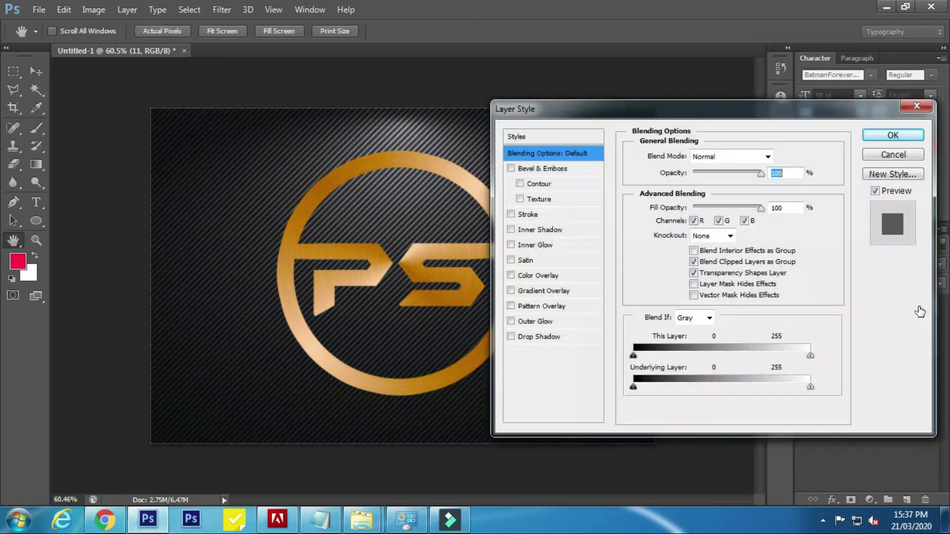
pyautogui.click(582, 168)
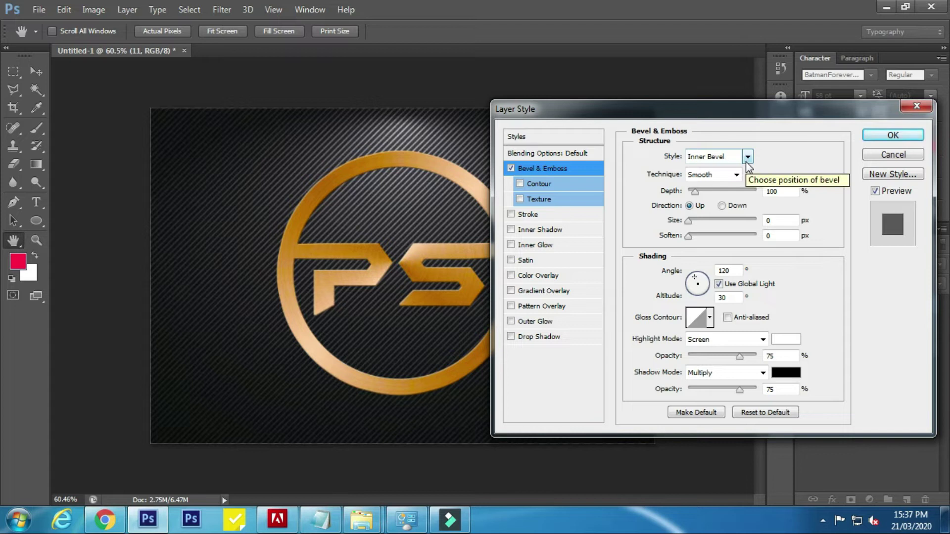
pyautogui.doubleClick(773, 191)
pyautogui.write('615')
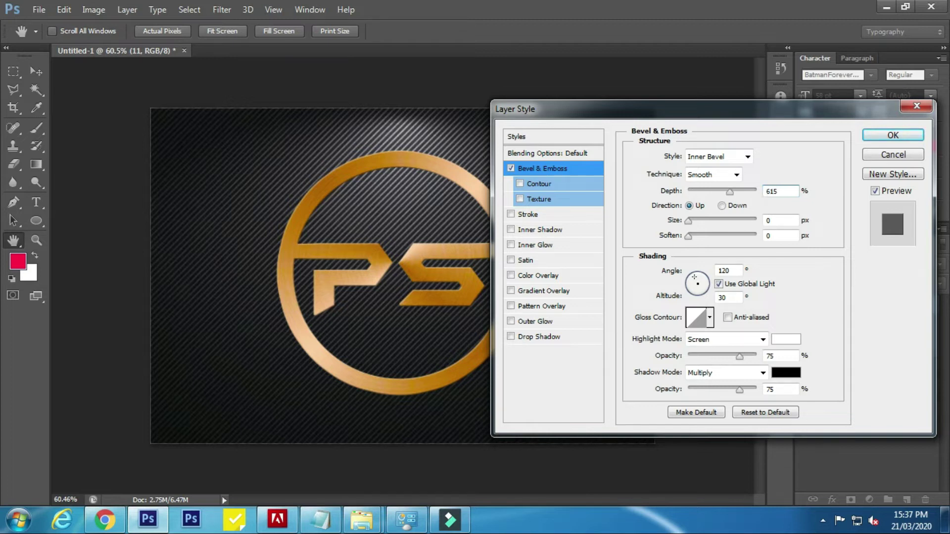
pyautogui.doubleClick(781, 221)
pyautogui.write('3')
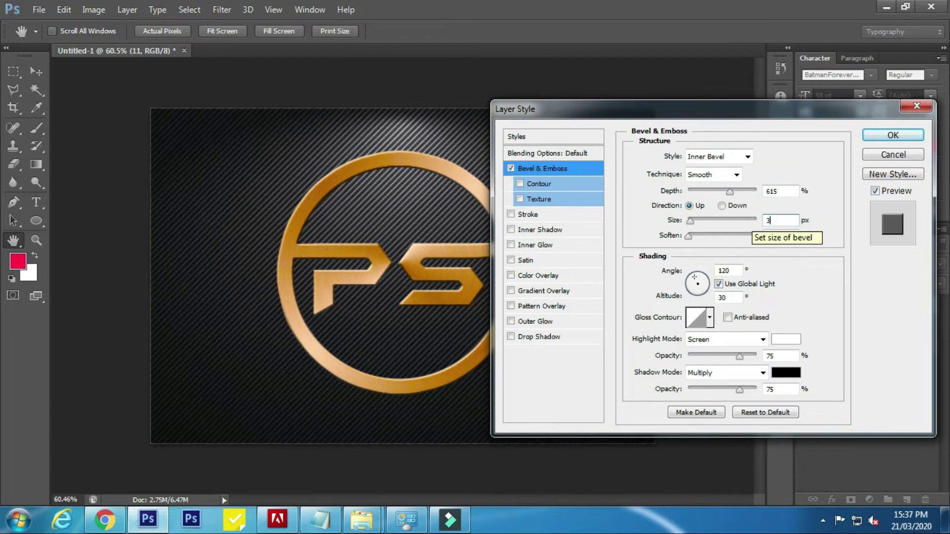
pyautogui.click(791, 291)
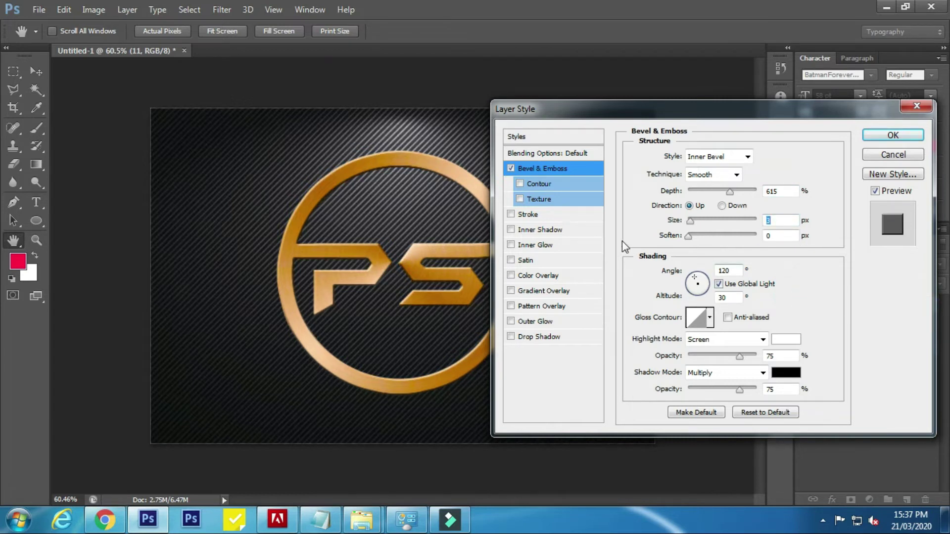
# - Add a Hard Light Outer Glow at 38% opacity using the Black, White gradient
pyautogui.click(574, 325)
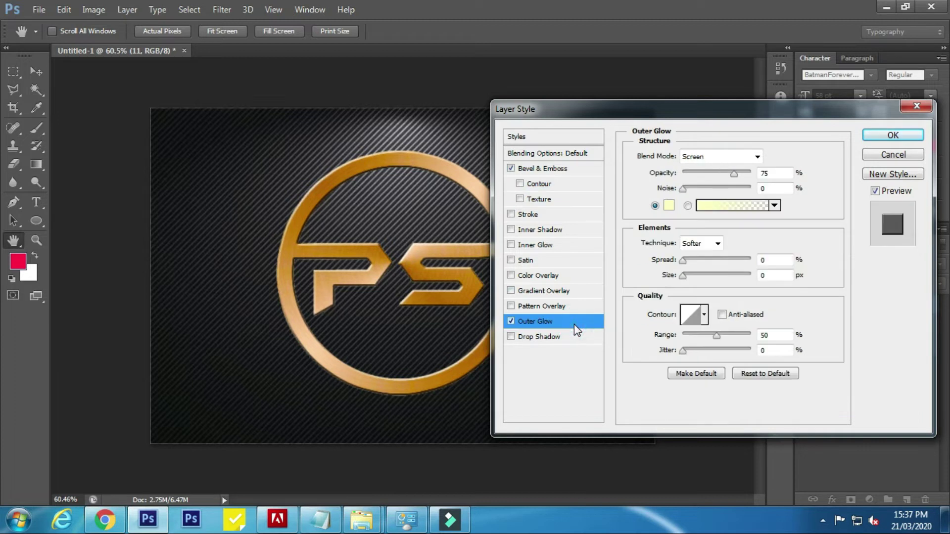
pyautogui.click(757, 157)
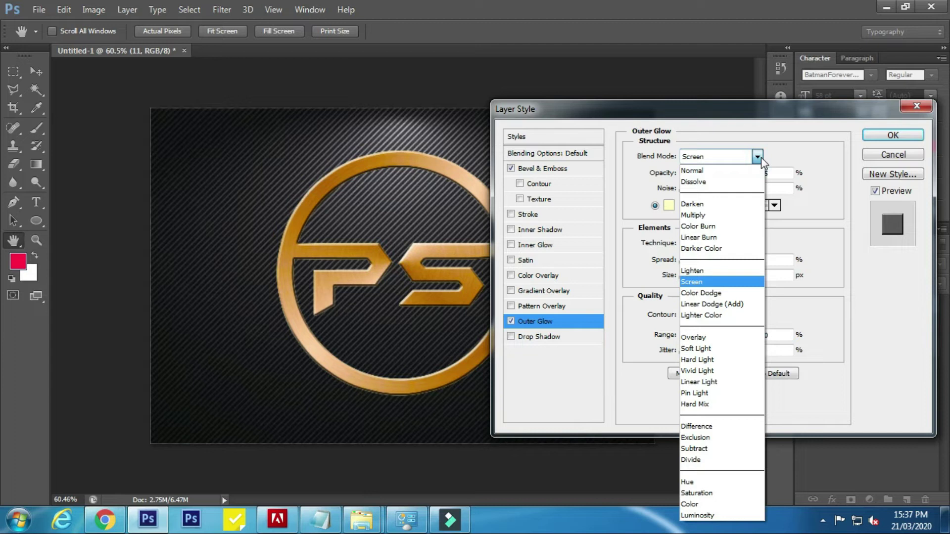
pyautogui.click(717, 360)
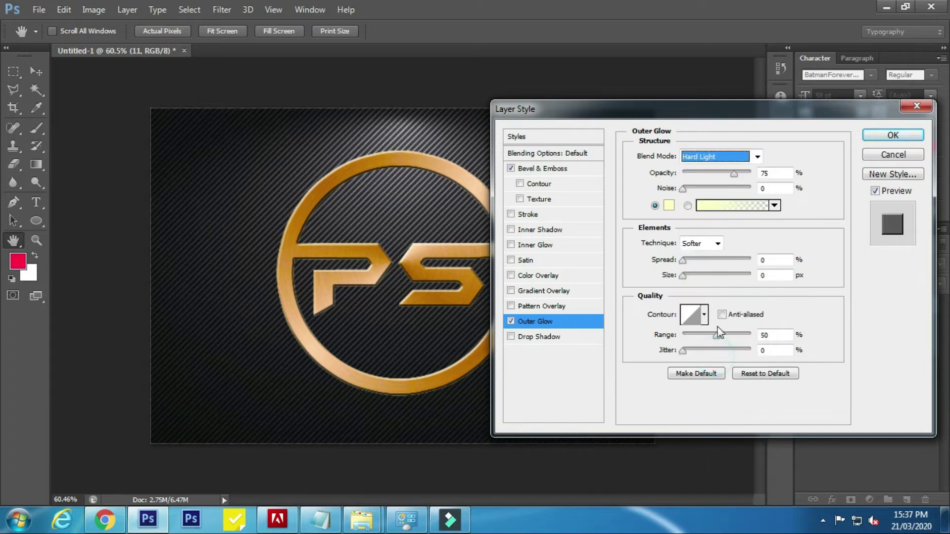
pyautogui.click(775, 173)
pyautogui.write('38')
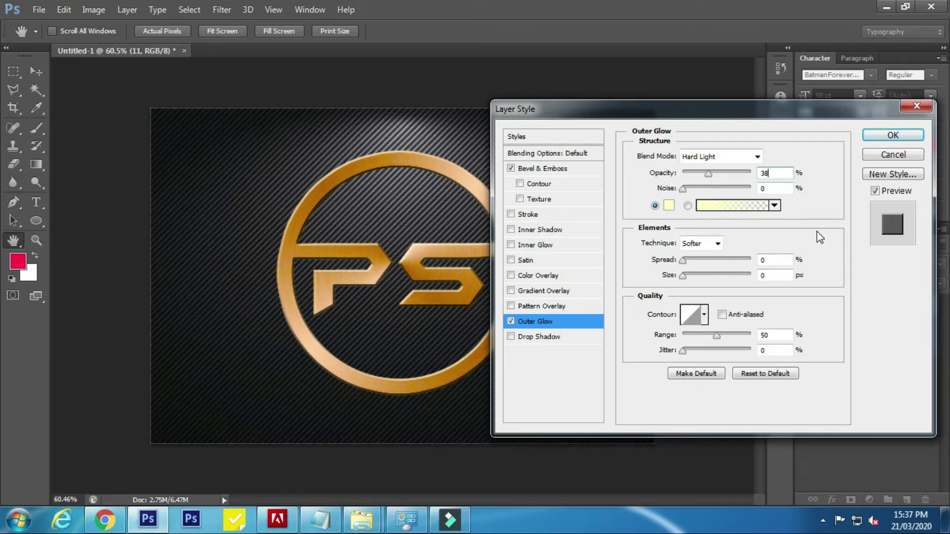
pyautogui.click(725, 206)
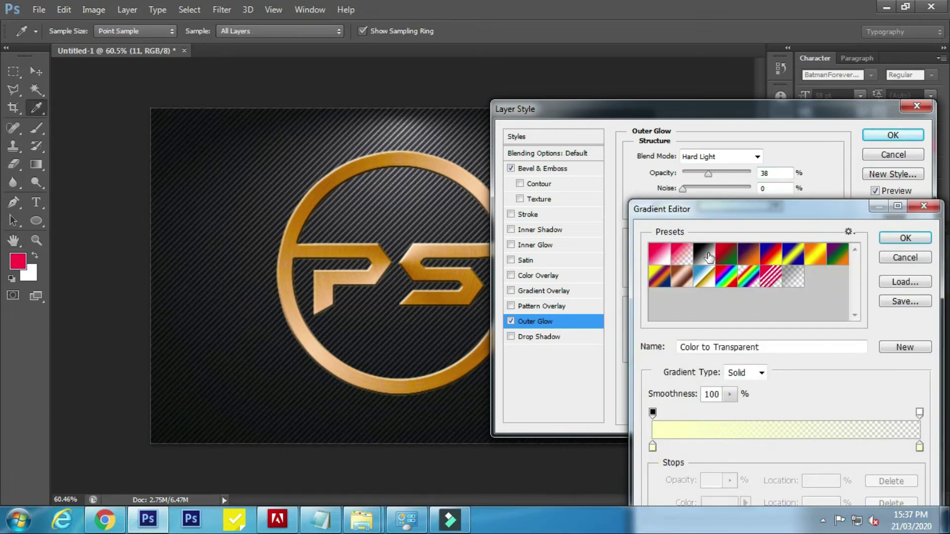
pyautogui.click(708, 256)
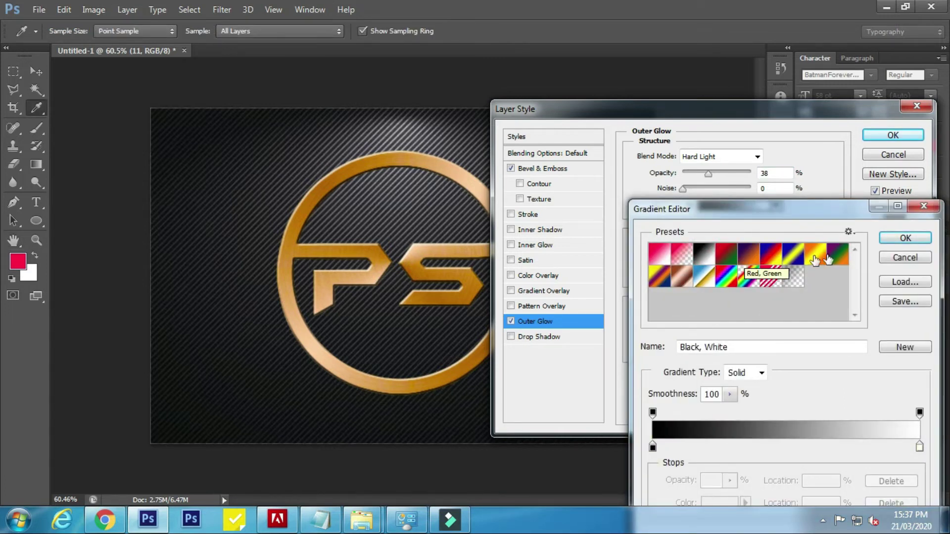
pyautogui.click(900, 240)
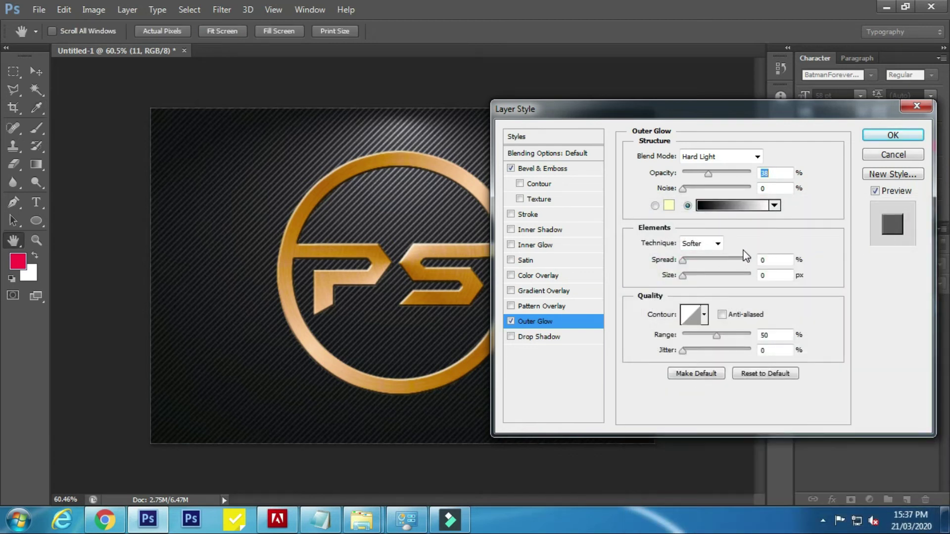
pyautogui.click(774, 206)
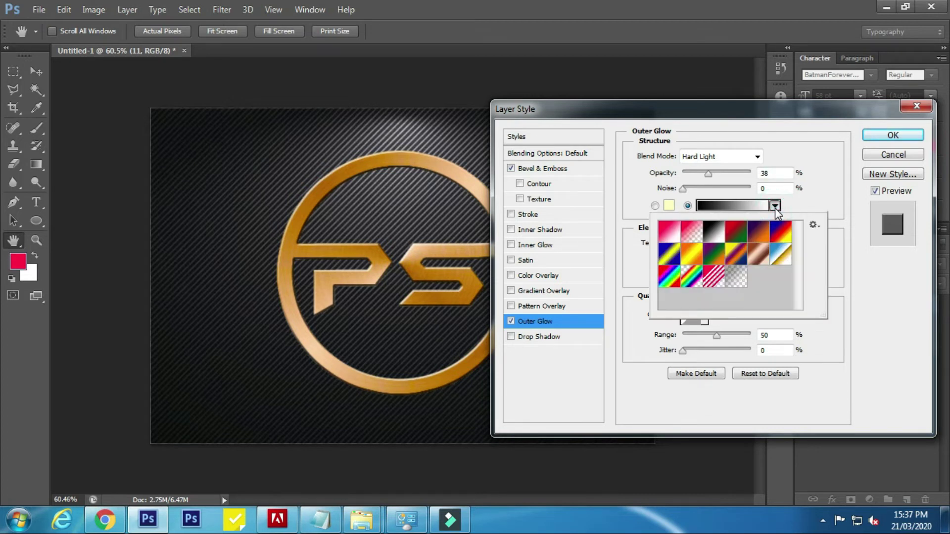
pyautogui.click(804, 209)
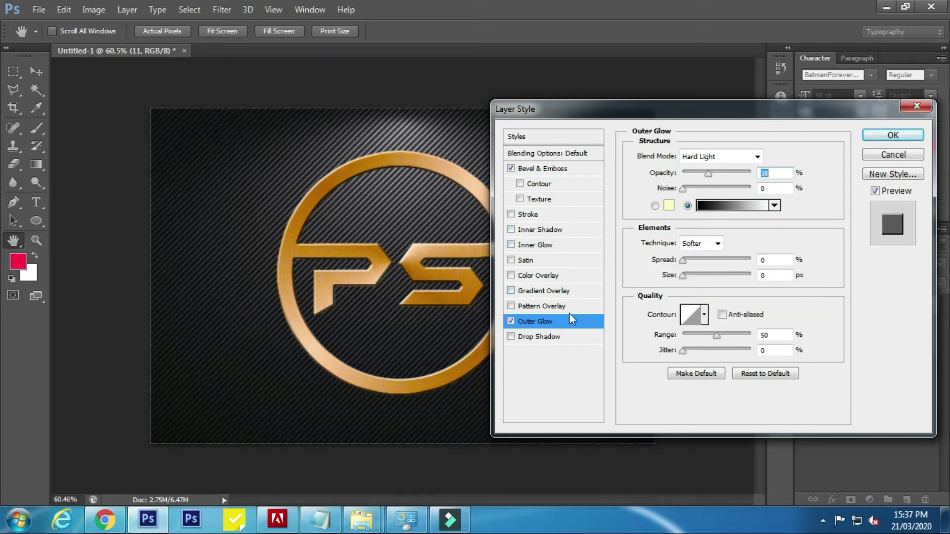
# - Add a Multiply drop shadow at 79% opacity, 90° angle, 16 px distance and 21 px size
pyautogui.click(567, 337)
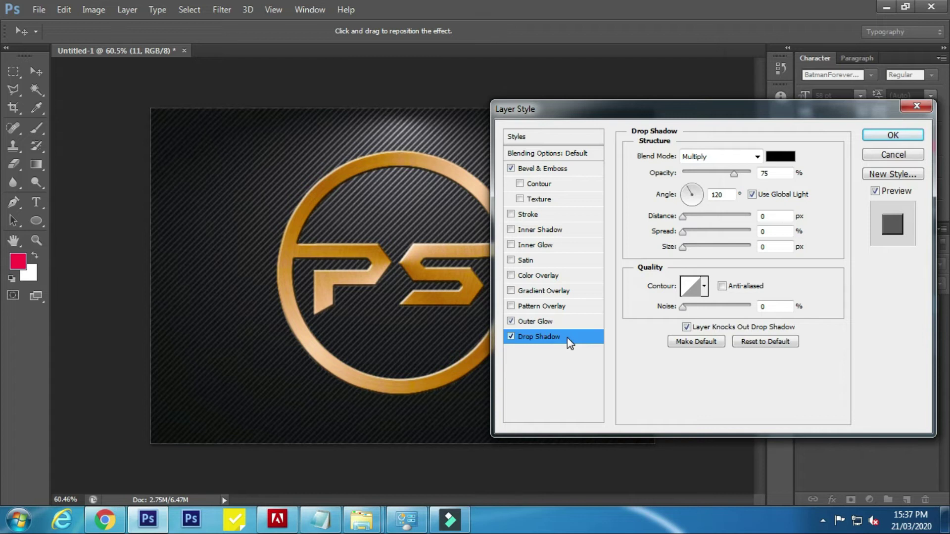
pyautogui.click(757, 157)
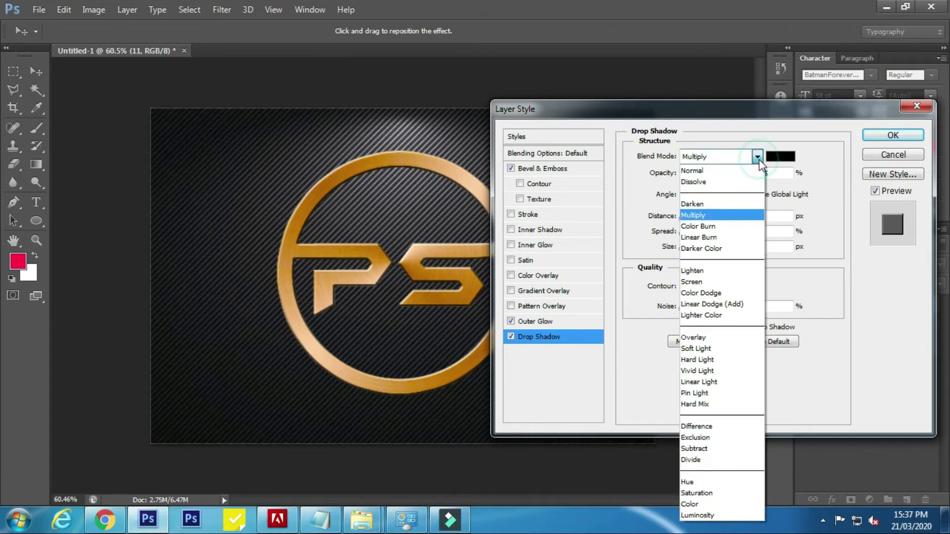
pyautogui.click(721, 208)
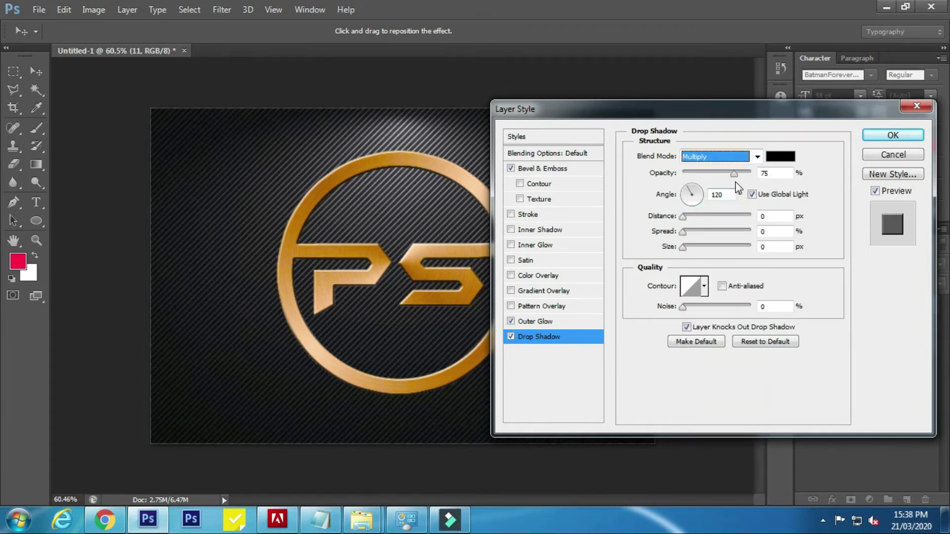
pyautogui.click(772, 174)
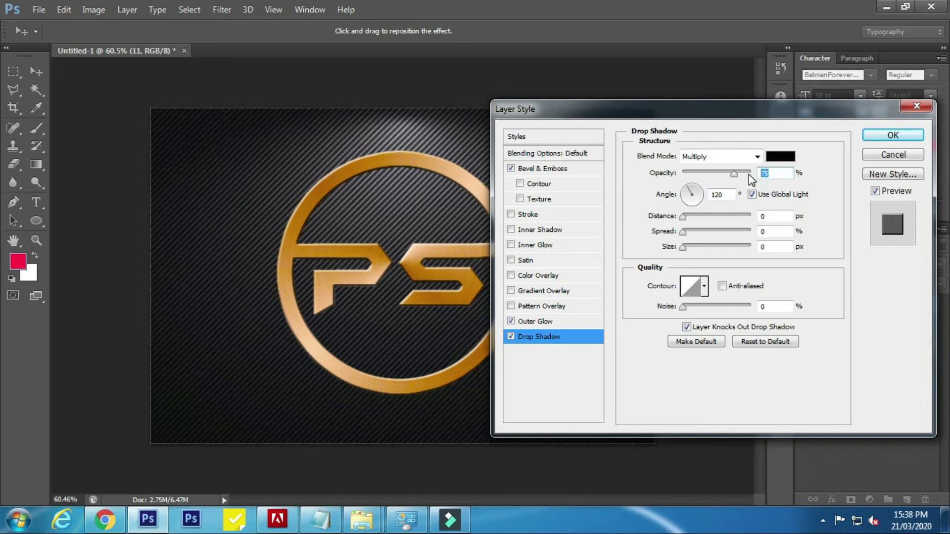
pyautogui.write('7')
pyautogui.click(715, 194)
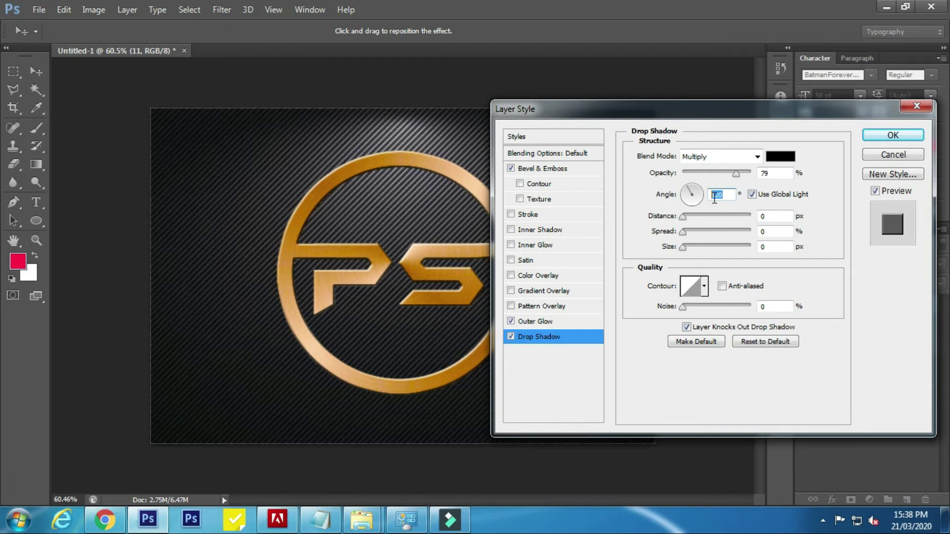
pyautogui.write('90')
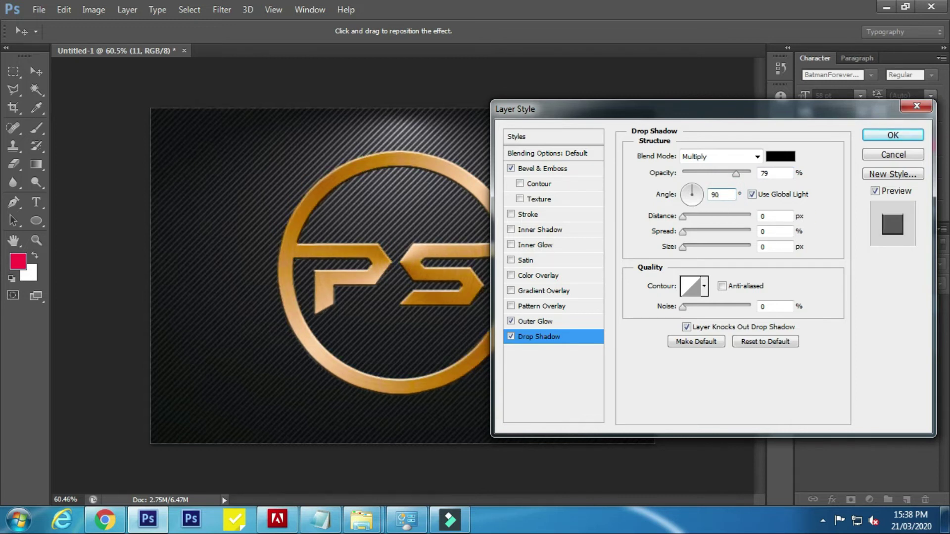
pyautogui.click(765, 216)
pyautogui.write('16')
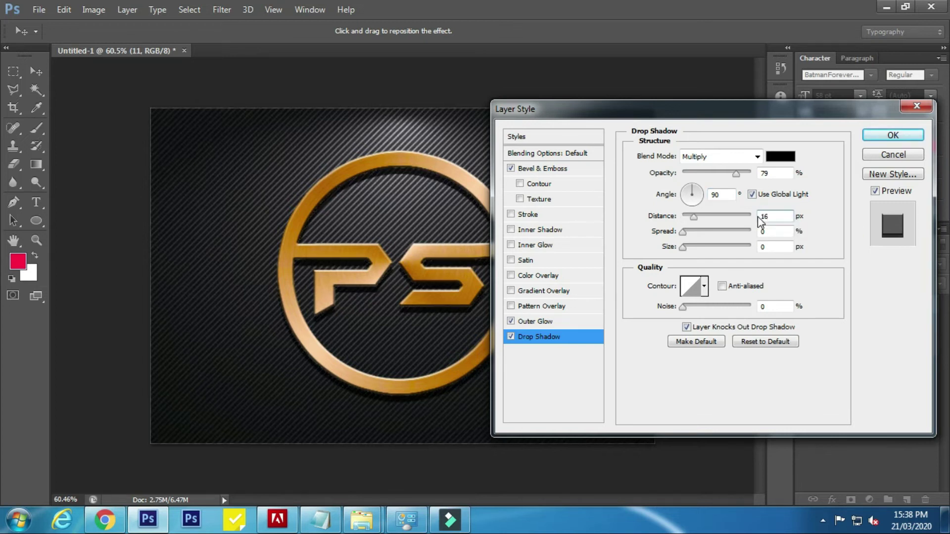
pyautogui.click(776, 247)
pyautogui.write('21')
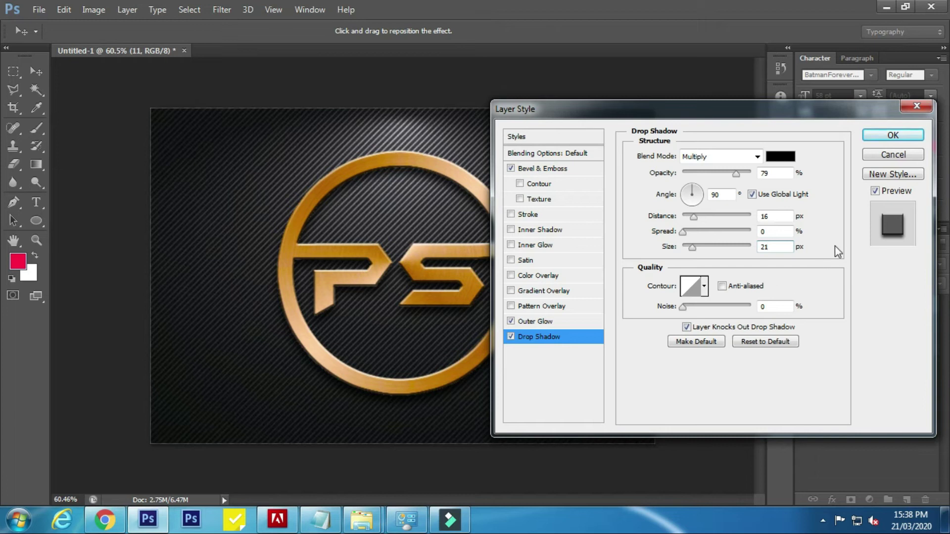
pyautogui.click(890, 135)
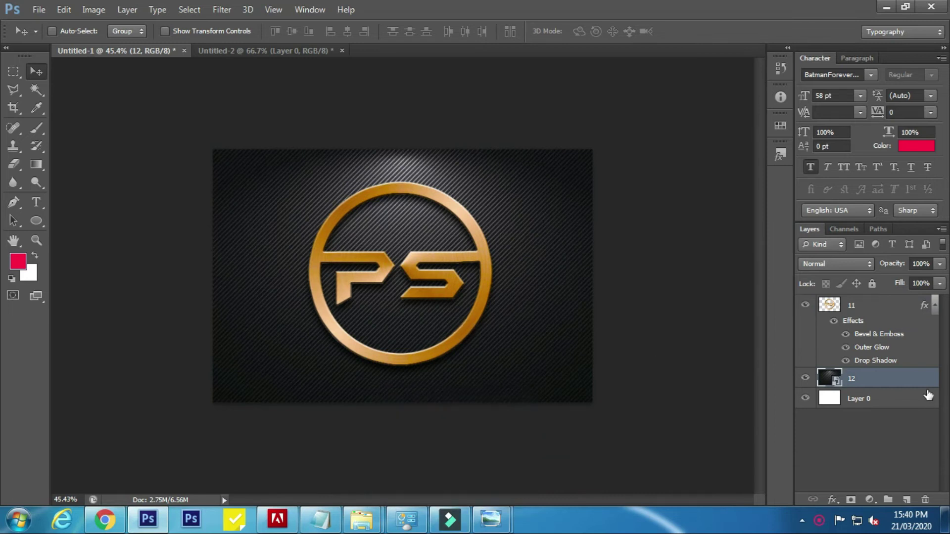
# - On layer 11, Polygonal Lasso a small piece of the ring's left edge below the P's bar
pyautogui.click(897, 310)
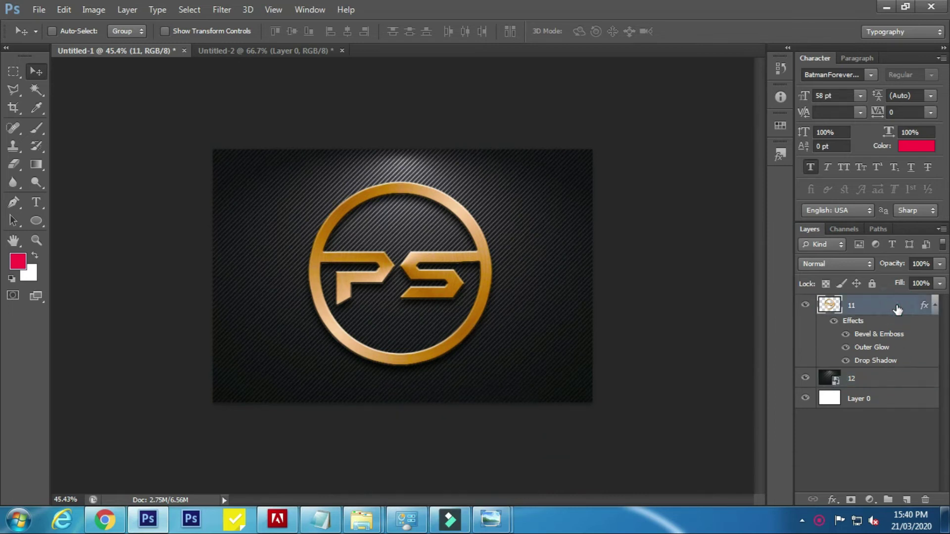
pyautogui.scroll(5, 352, 267)
pyautogui.click(13, 89)
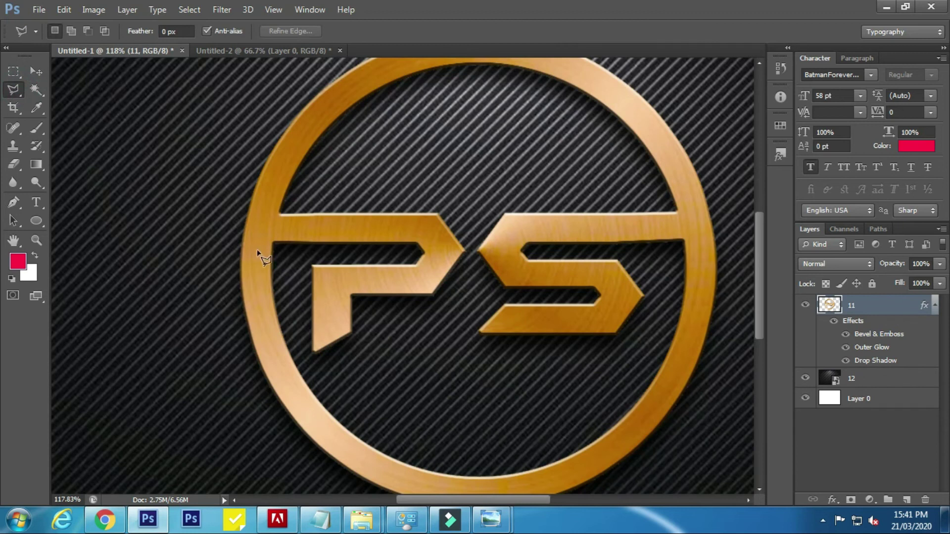
pyautogui.click(235, 242)
pyautogui.click(280, 243)
pyautogui.scroll(3, 245, 262)
pyautogui.click(245, 250)
pyautogui.click(302, 251)
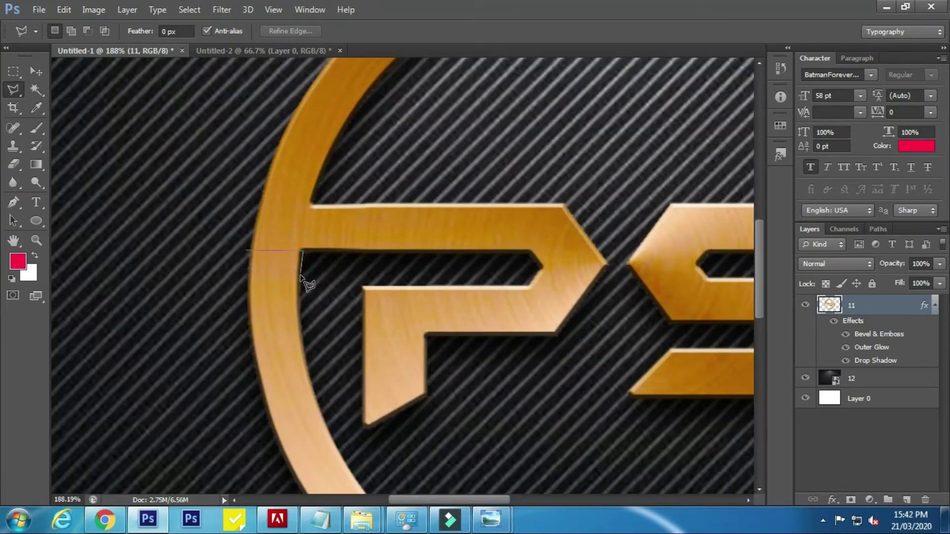
pyautogui.click(245, 278)
pyautogui.click(246, 251)
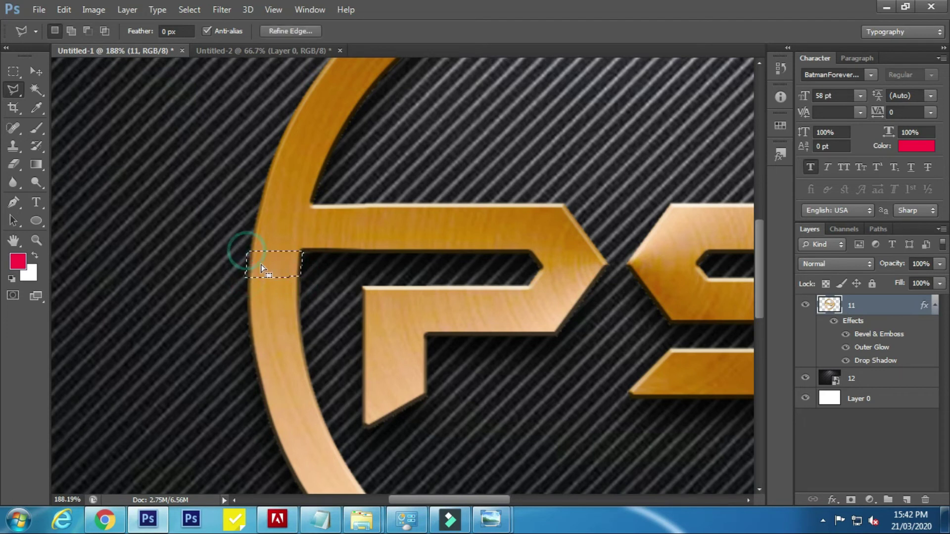
# - Cut the selected piece out, leaving a gap in the ring's left side
pyautogui.hotkey('ctrl', 'x')
pyautogui.hotkey('ctrl', 'z')
pyautogui.hotkey('ctrl', 'x')
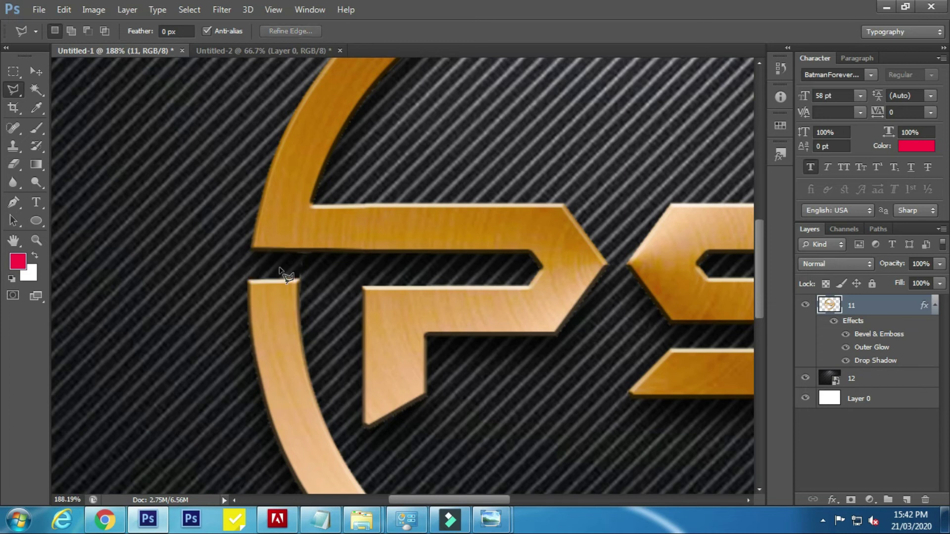
pyautogui.scroll(-3, 326, 275)
pyautogui.scroll(-3, 328, 278)
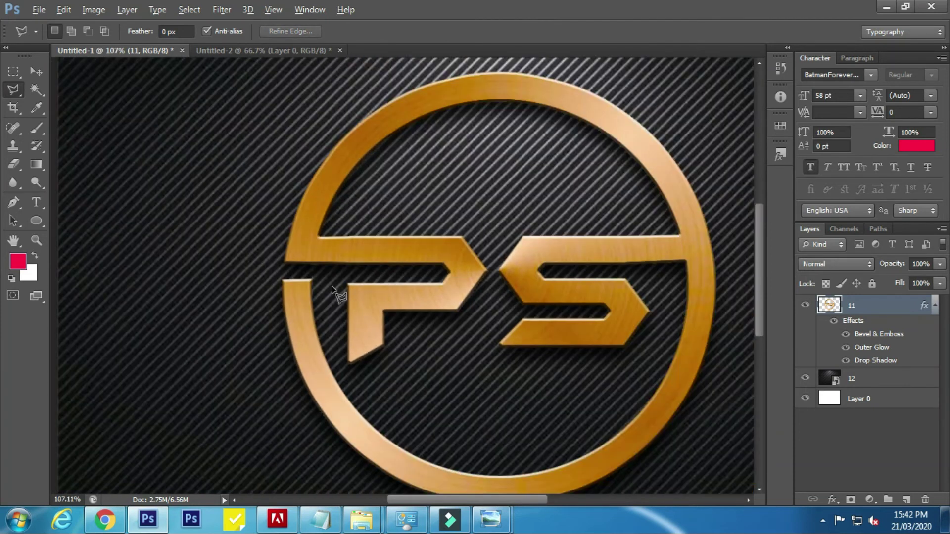
pyautogui.scroll(1, 712, 307)
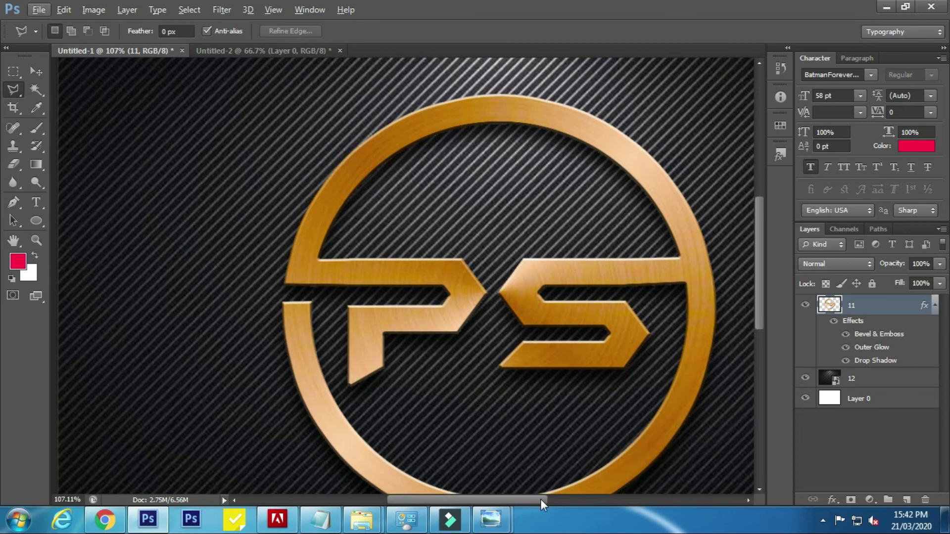
# - Zoom in and Polygonal Lasso a small piece of the ring's right edge below the S's bar
pyautogui.moveTo(540, 499); pyautogui.dragTo(568, 503)
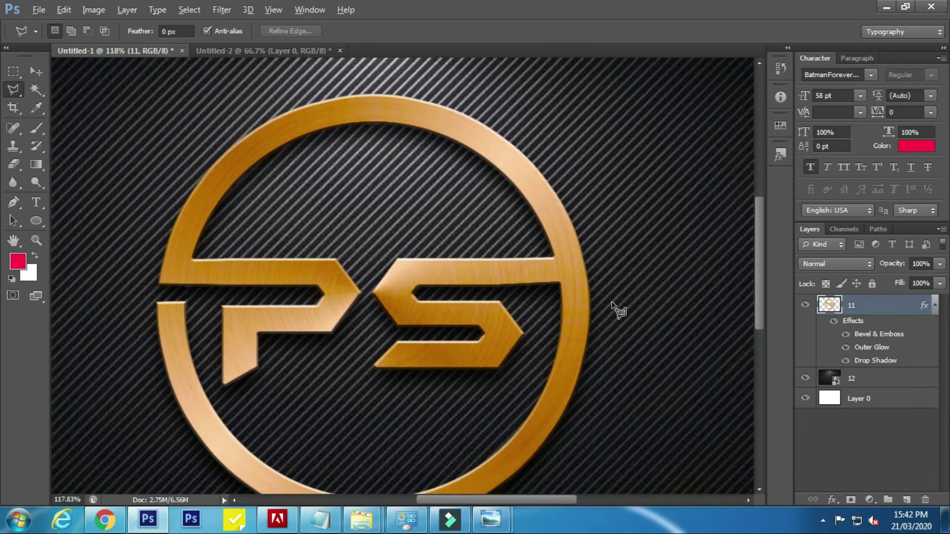
pyautogui.scroll(2, 614, 309)
pyautogui.scroll(1, 544, 287)
pyautogui.click(487, 215)
pyautogui.click(534, 214)
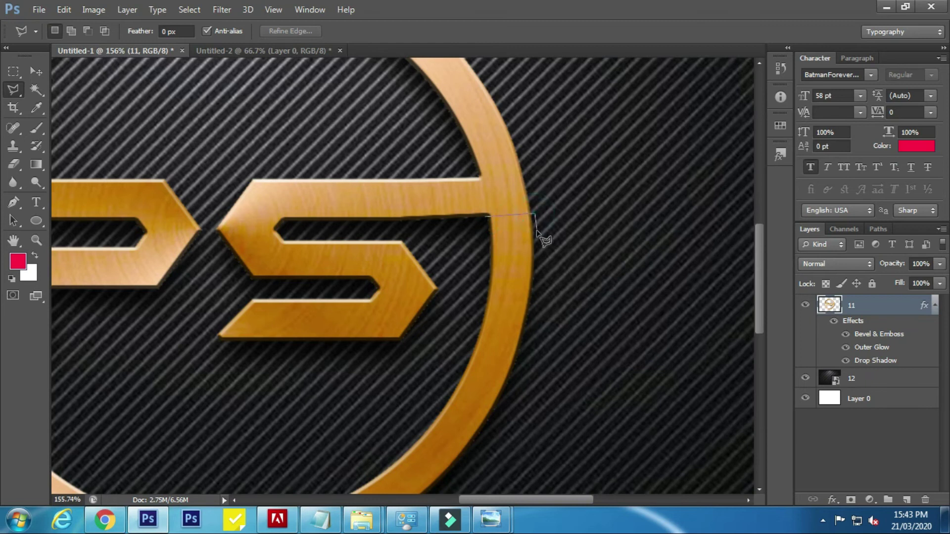
pyautogui.click(535, 233)
pyautogui.click(488, 236)
pyautogui.click(487, 216)
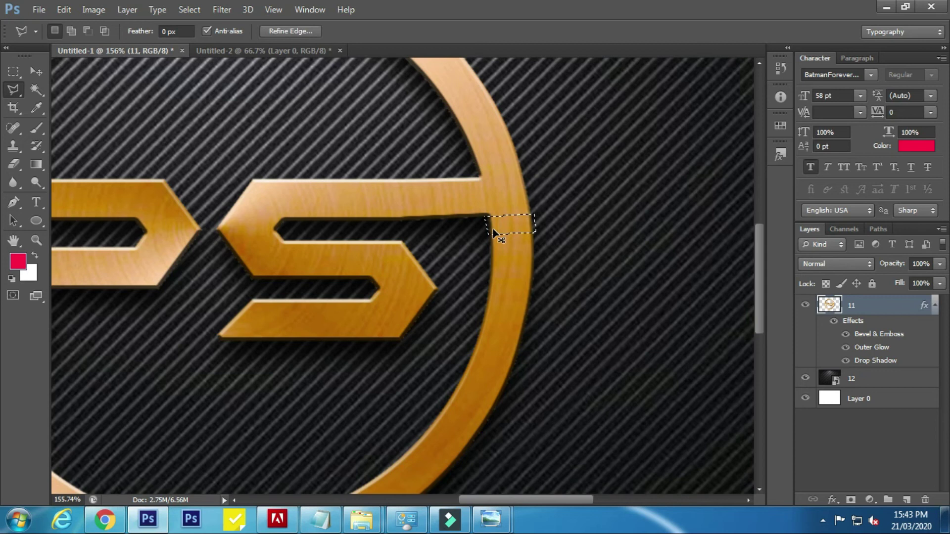
# - Cut the selected piece out of the ring's right side and zoom back out
pyautogui.hotkey('ctrl', 'x')
pyautogui.scroll(-2, 564, 267)
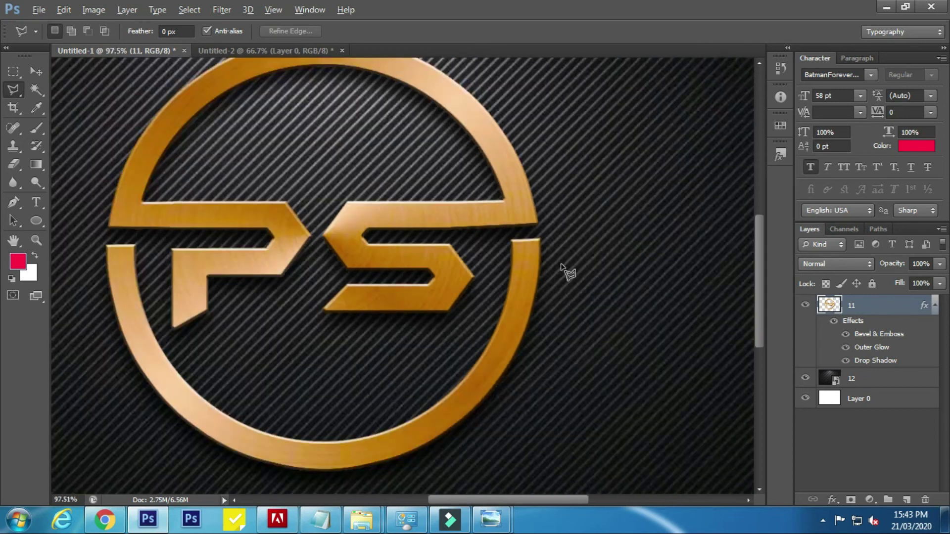
pyautogui.scroll(-1, 594, 327)
pyautogui.scroll(-1, 596, 345)
pyautogui.scroll(-1, 595, 346)
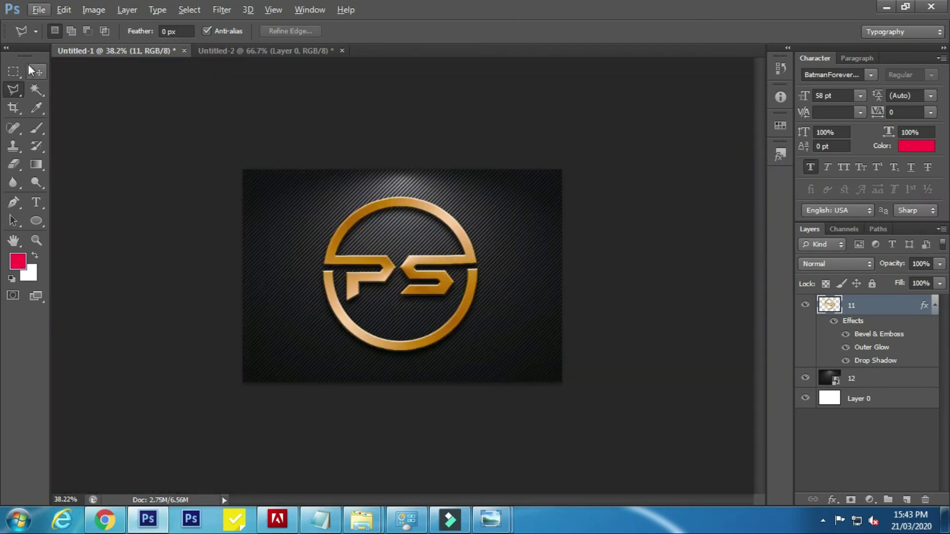
# - Save the logo as Untitled-1.png on the Desktop, replacing the existing file
pyautogui.click(40, 10)
pyautogui.click(57, 173)
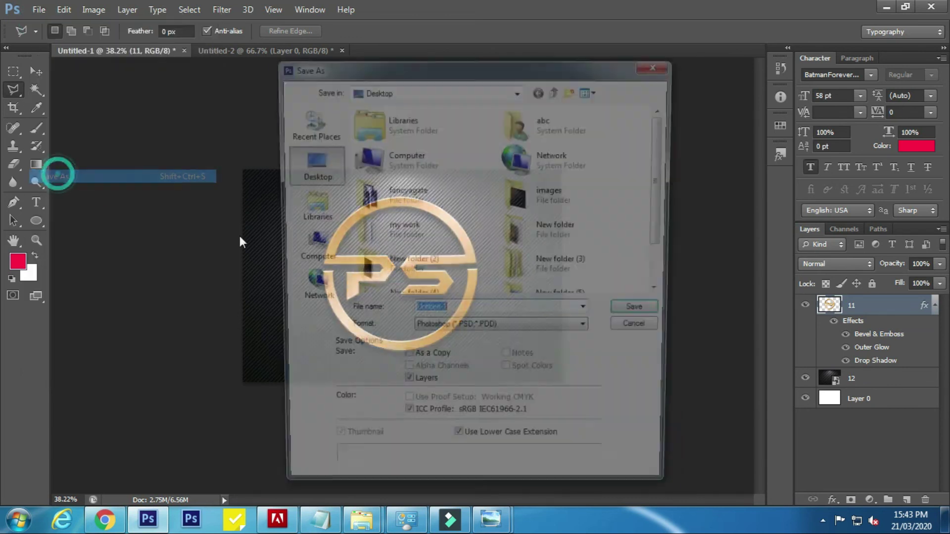
pyautogui.click(500, 334)
pyautogui.click(470, 296)
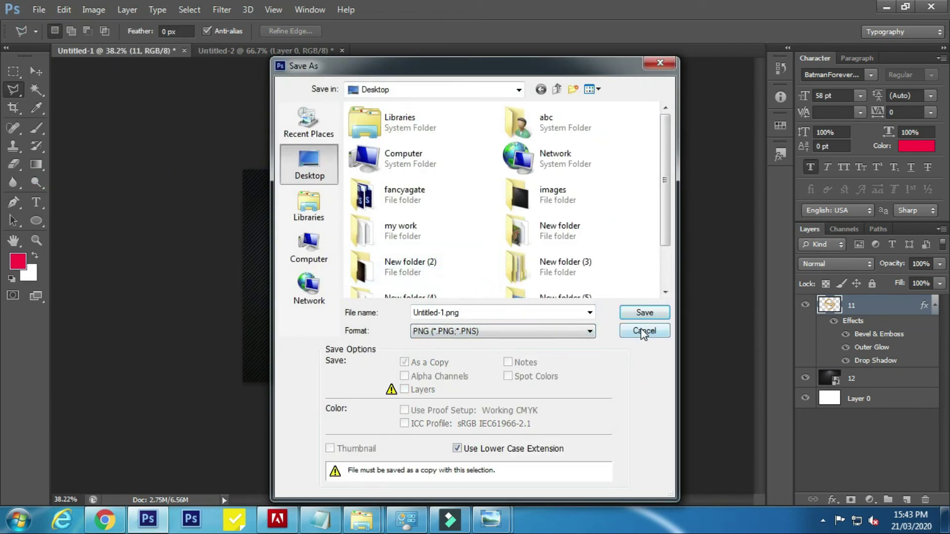
pyautogui.click(643, 314)
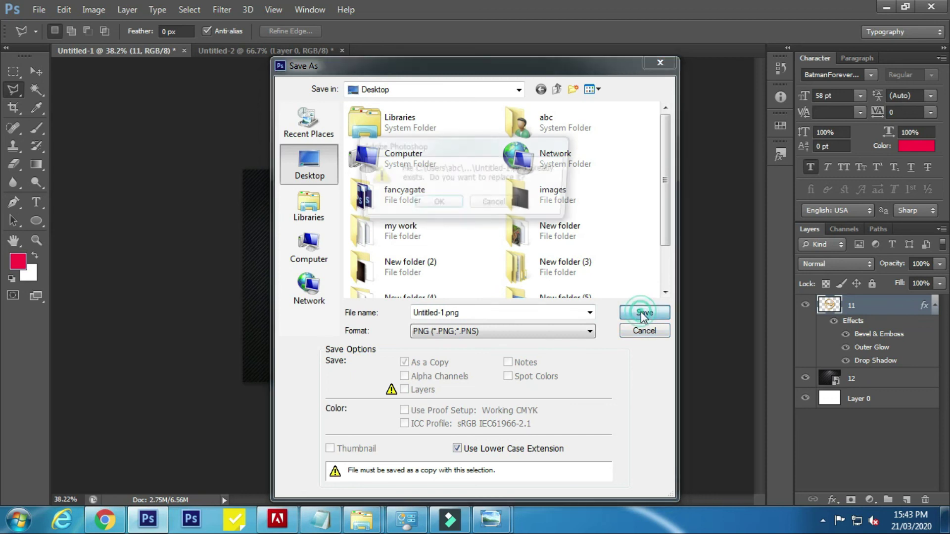
pyautogui.click(435, 204)
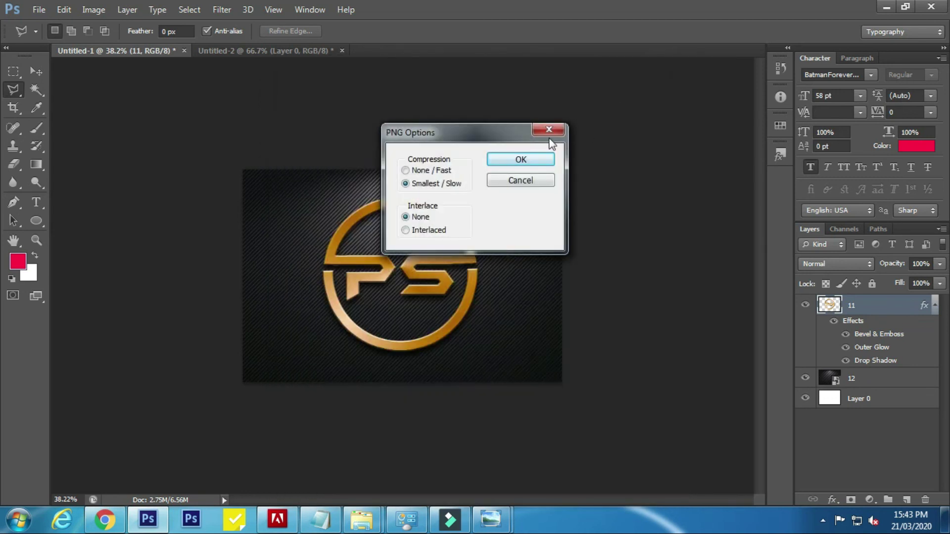
pyautogui.click(549, 133)
# - Show Chrome's thumbnail downloader tab with the full HD gold PS logo reference, then bring Filmora forward
pyautogui.click(104, 519)
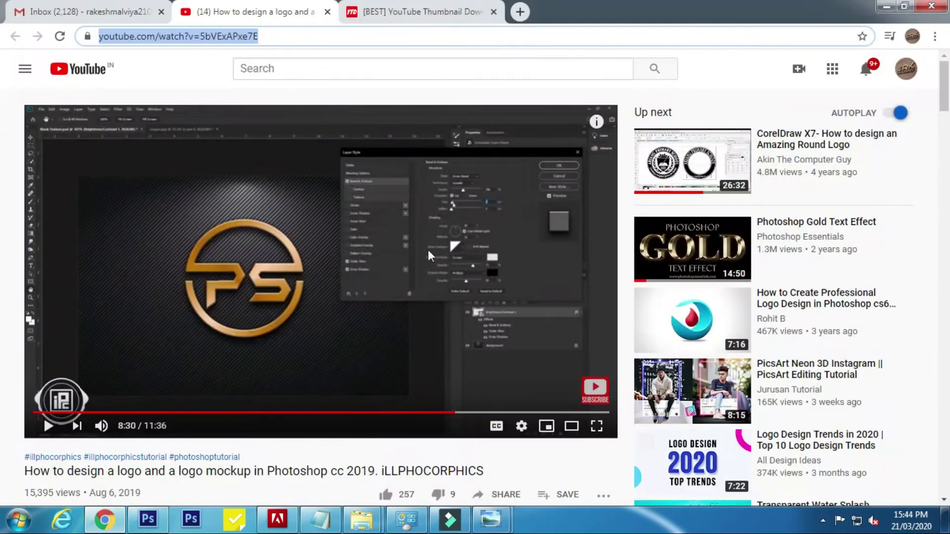
pyautogui.click(435, 12)
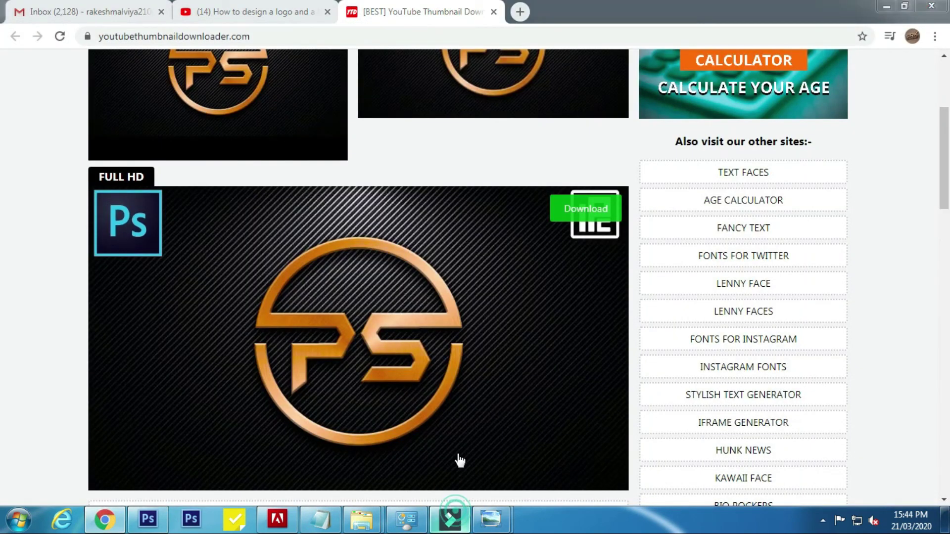
pyautogui.click(449, 518)
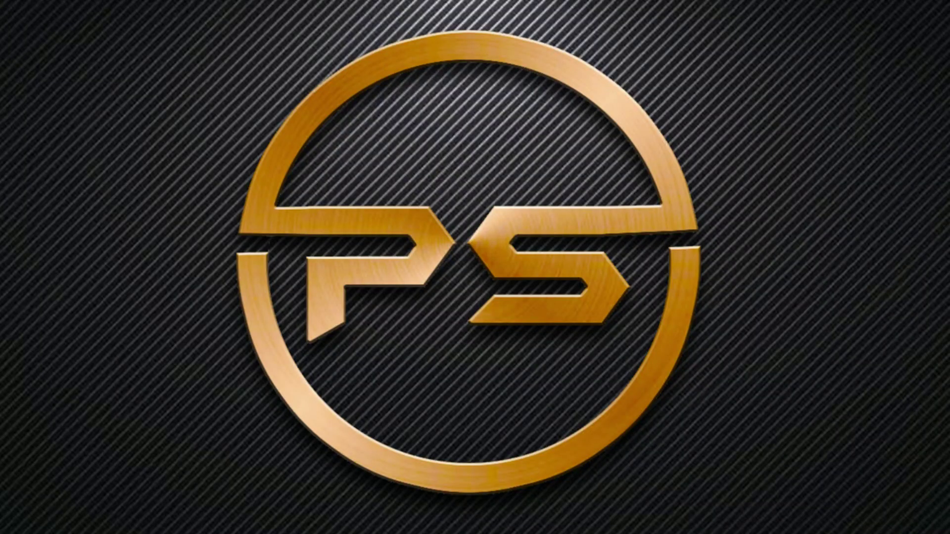